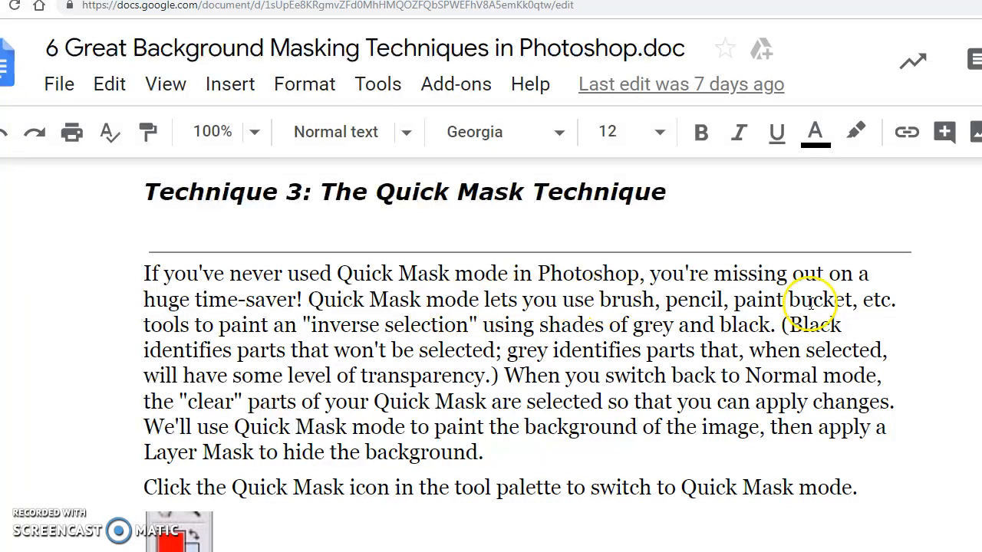
# - Read the Technique 3 introduction on how Quick Mask uses black, grey and clear areas to form a selection
pyautogui.moveTo(302, 325); pyautogui.dragTo(770, 329)
pyautogui.click(493, 325)
pyautogui.click(734, 340)
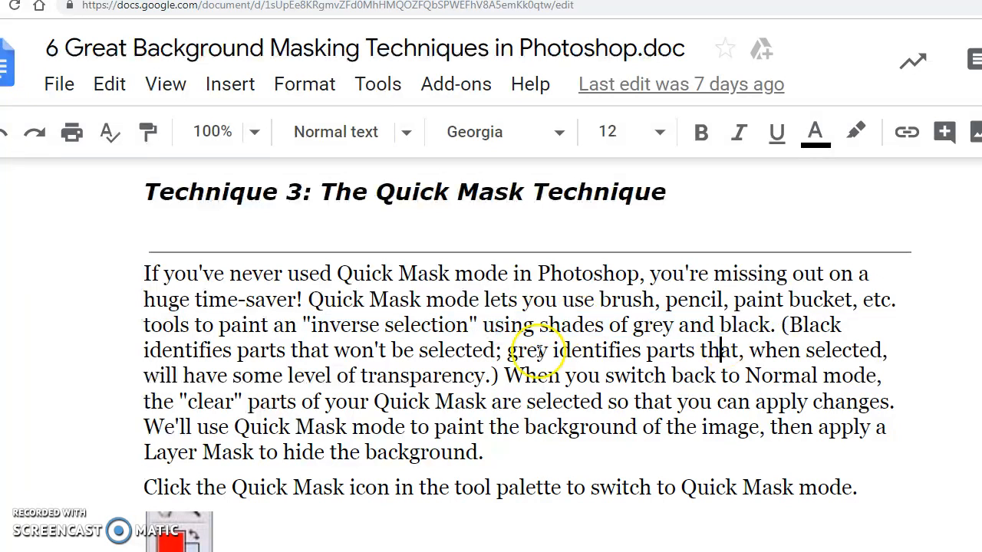
pyautogui.moveTo(143, 350); pyautogui.dragTo(482, 377)
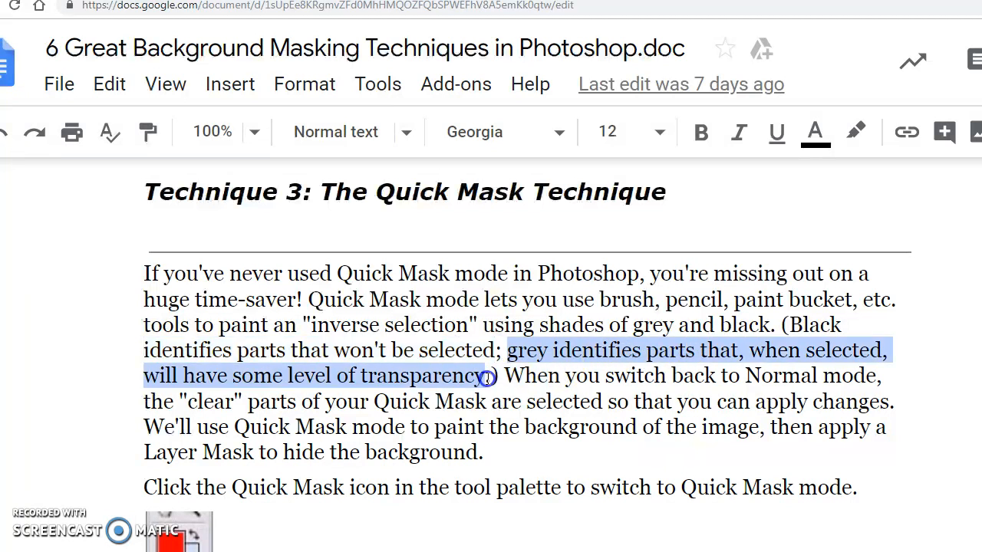
pyautogui.click(455, 396)
pyautogui.scroll(-2, 406, 400)
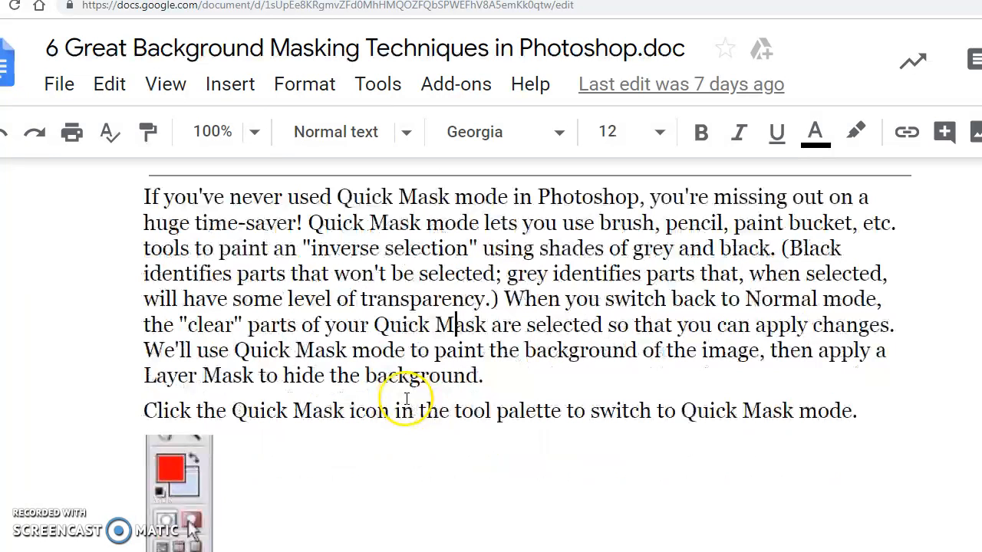
pyautogui.moveTo(565, 300)
pyautogui.mouseDown()
pyautogui.moveTo(474, 339)
pyautogui.moveTo(420, 341)
pyautogui.mouseUp()
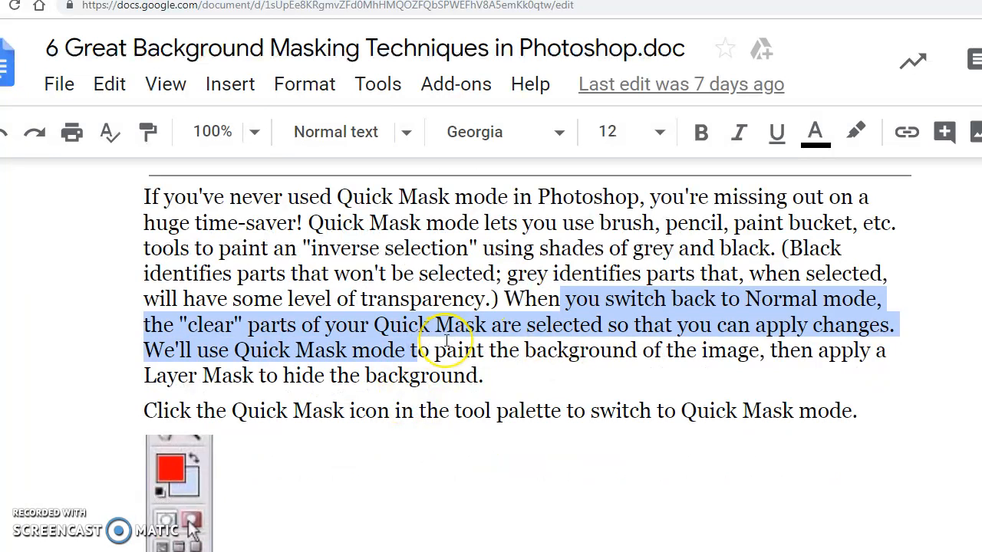
pyautogui.click(434, 343)
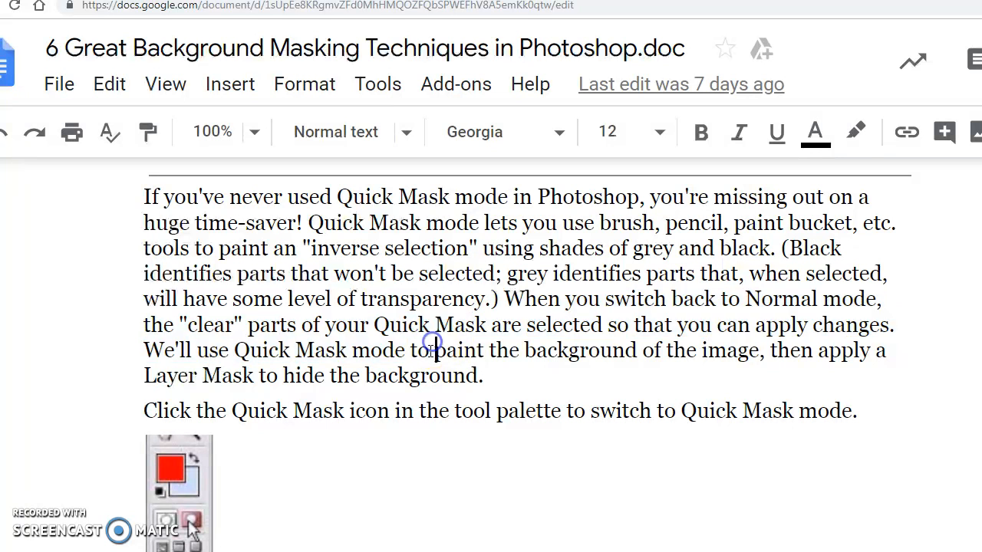
pyautogui.scroll(-3, 423, 369)
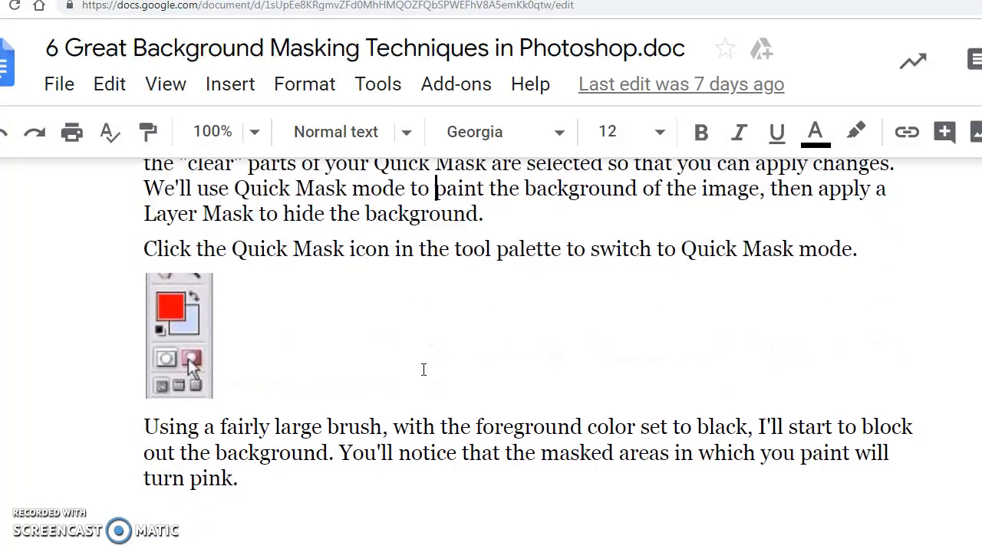
# - Read the Quick Mask instructions on the mode icon, the large black brush and the pink masked areas, including the example screenshot
pyautogui.click(357, 368)
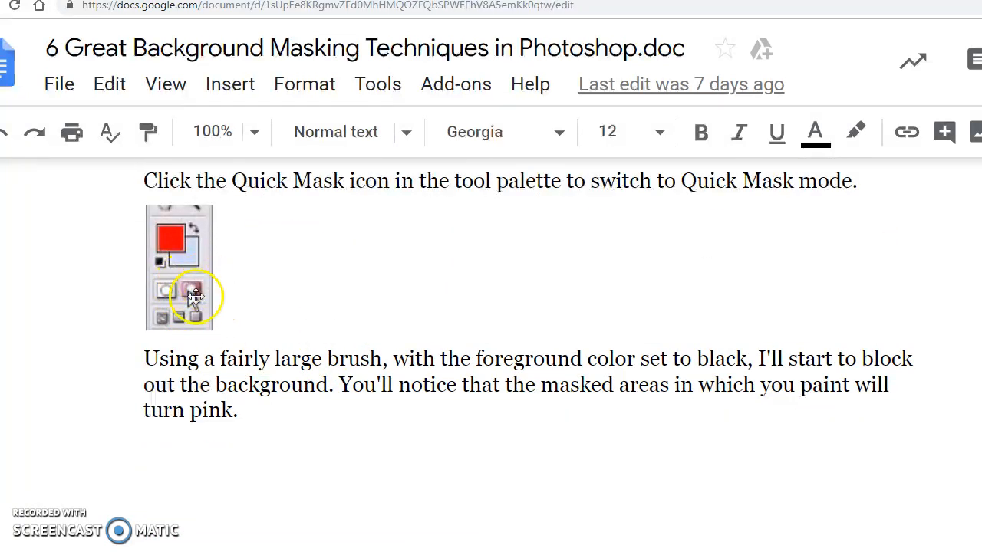
pyautogui.click(384, 359)
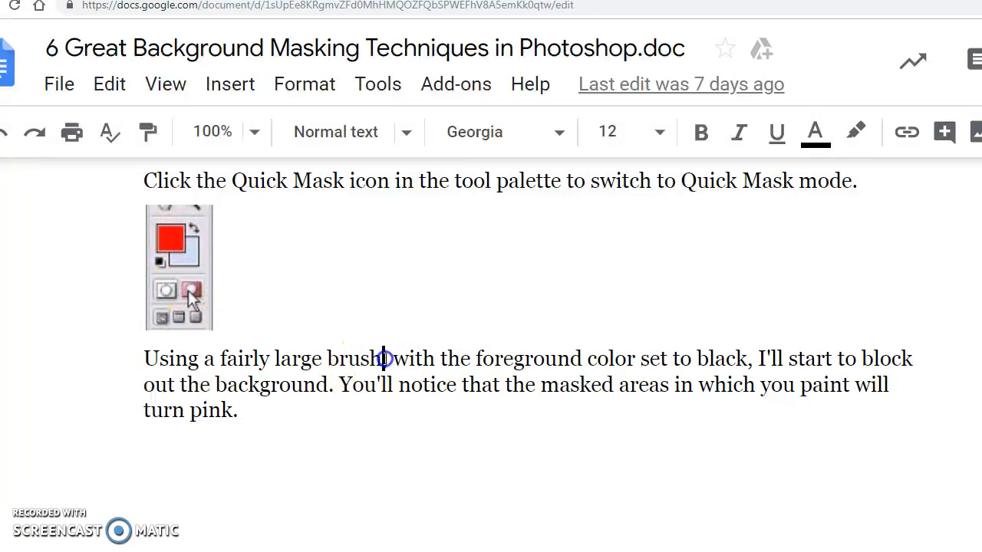
pyautogui.click(738, 359)
pyautogui.scroll(-1, 541, 383)
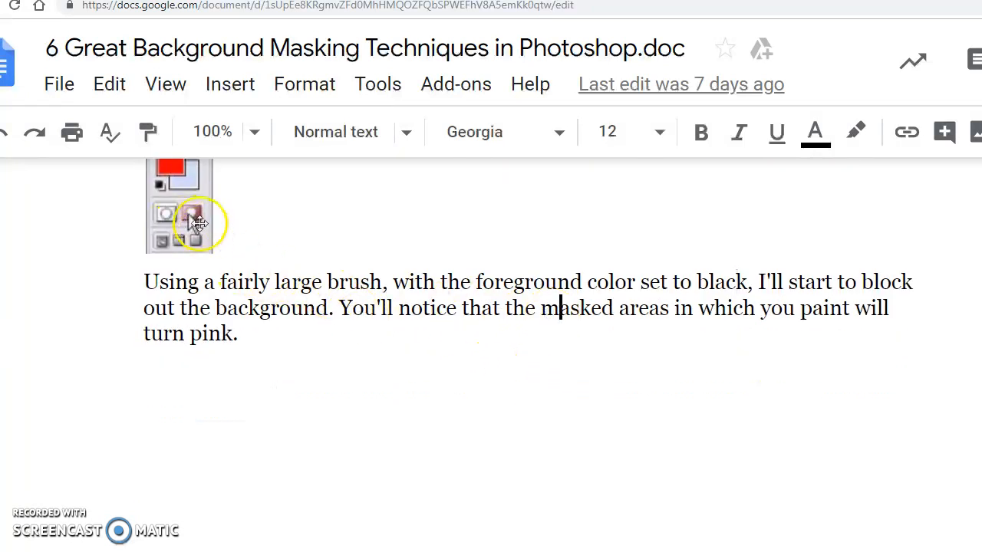
pyautogui.moveTo(697, 282); pyautogui.dragTo(746, 284)
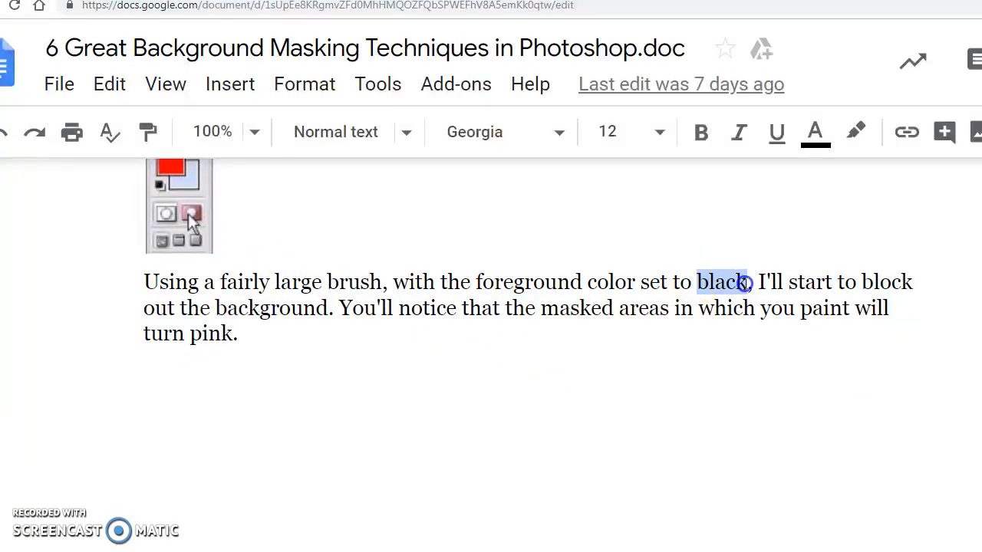
pyautogui.click(448, 310)
pyautogui.click(340, 308)
pyautogui.moveTo(340, 307); pyautogui.dragTo(314, 342)
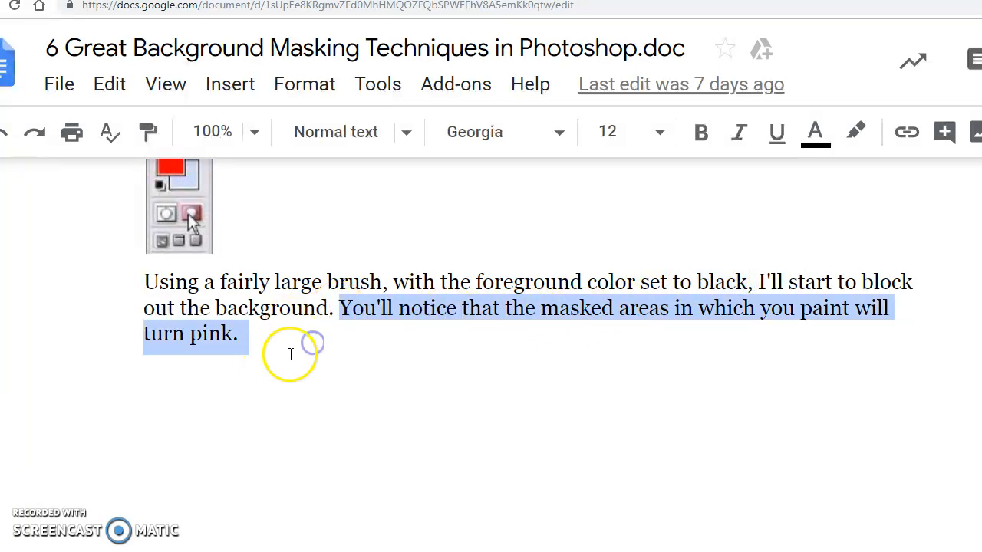
pyautogui.scroll(-8, 299, 354)
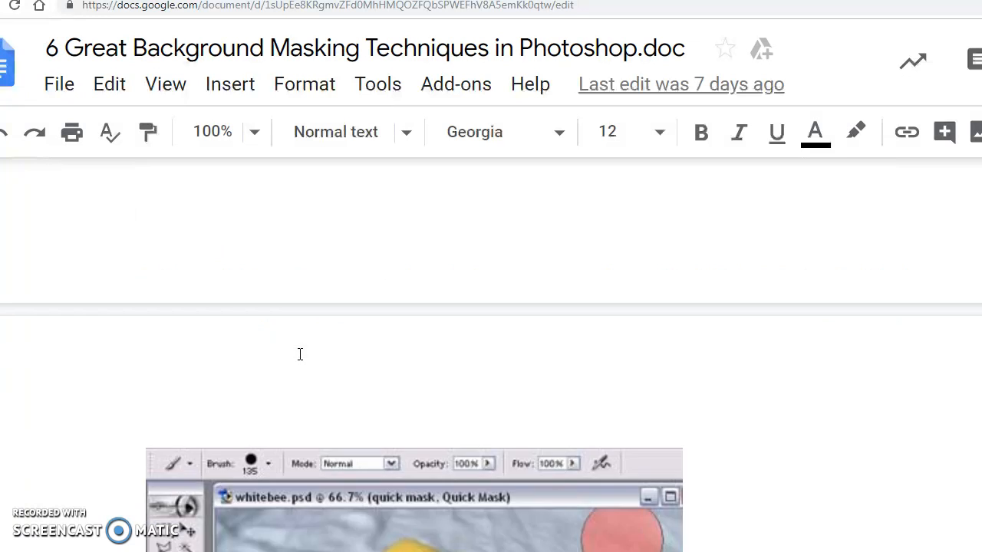
pyautogui.scroll(-1, 299, 353)
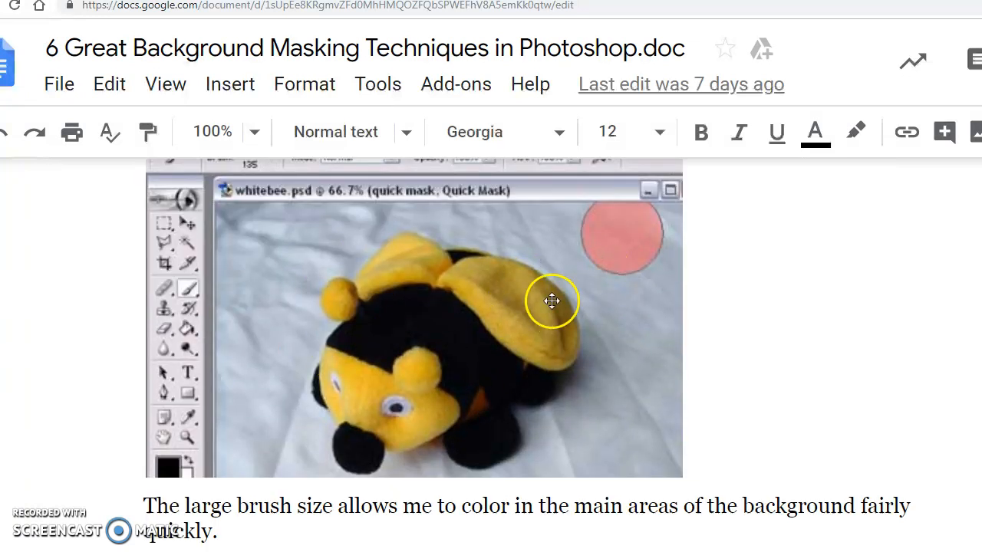
# - Switch to Photoshop and start saving the bee image under a new name in Students Shared Folder > dropbox > Web Design > 5 Photoshop on drive S:
pyautogui.hotkey('alt', 'Tab')
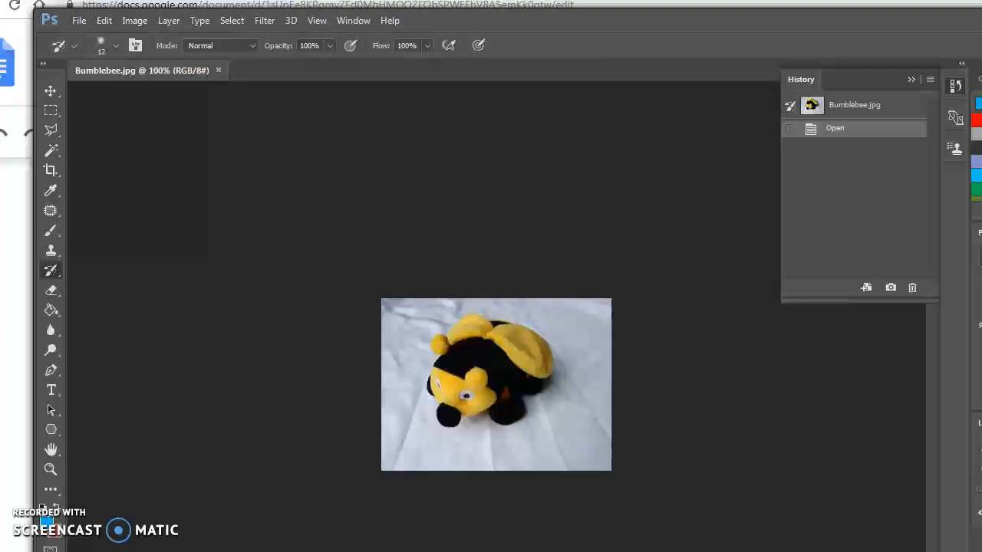
pyautogui.click(79, 22)
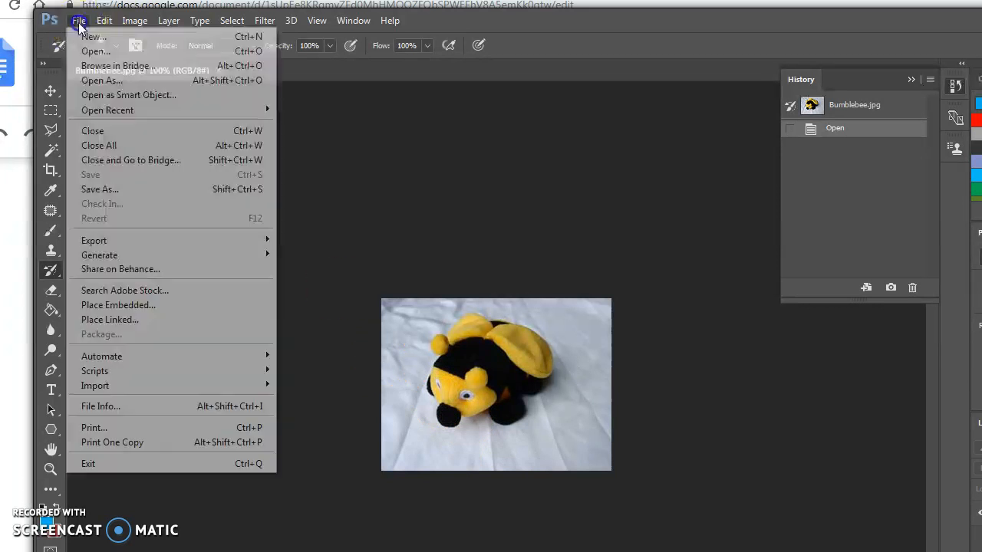
pyautogui.click(100, 192)
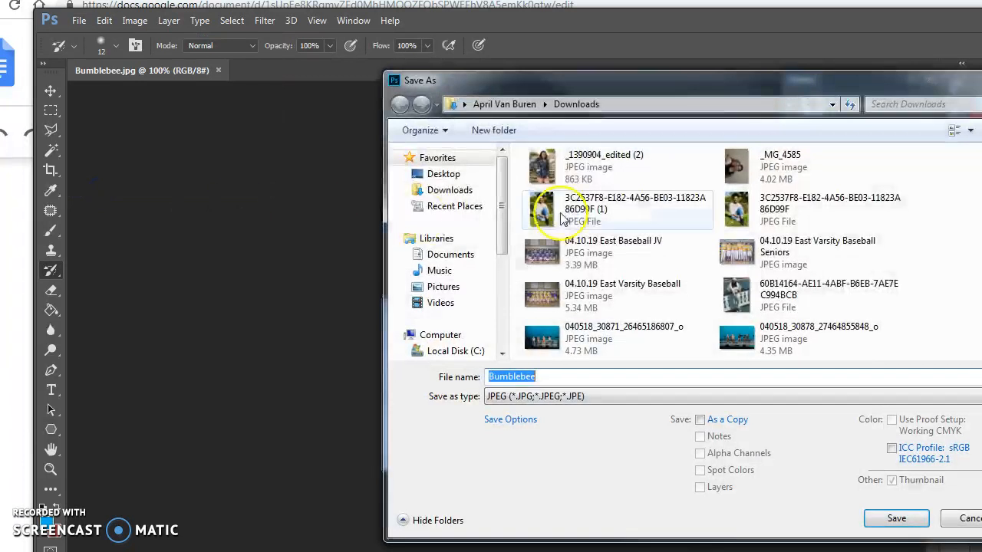
pyautogui.moveTo(503, 208); pyautogui.dragTo(504, 316)
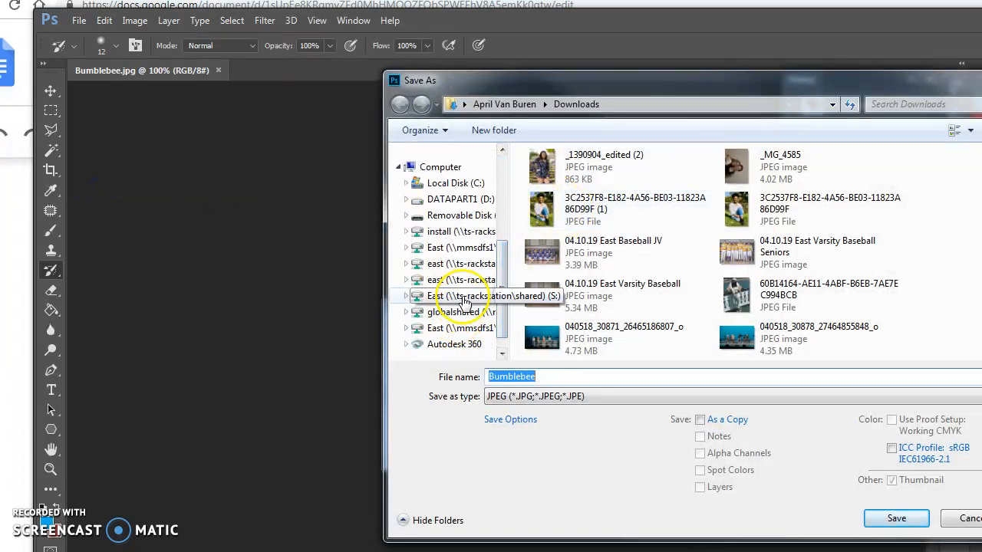
pyautogui.click(456, 295)
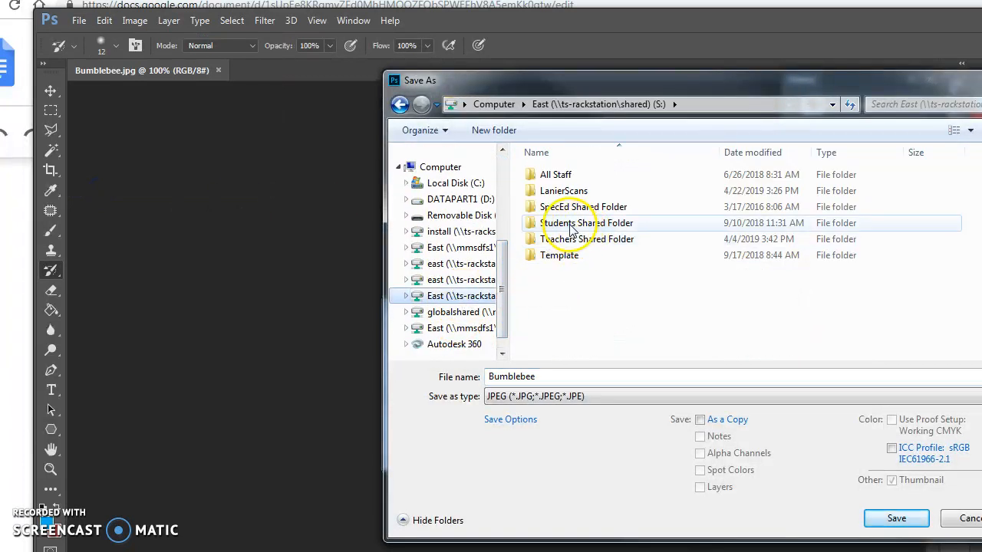
pyautogui.doubleClick(572, 230)
pyautogui.doubleClick(557, 254)
pyautogui.scroll(-2, 585, 303)
pyautogui.scroll(-20, 585, 307)
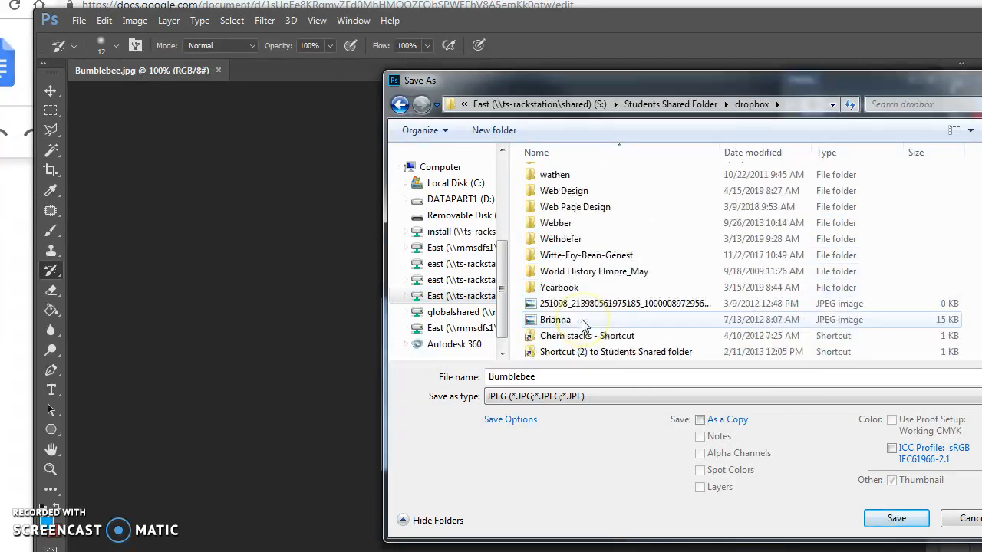
pyautogui.scroll(2, 583, 322)
pyautogui.doubleClick(574, 281)
pyautogui.doubleClick(570, 239)
# - Name the file with the owner's surname followed by "_Quick Mask" and save it in Photoshop (PSD) format
pyautogui.doubleClick(546, 375)
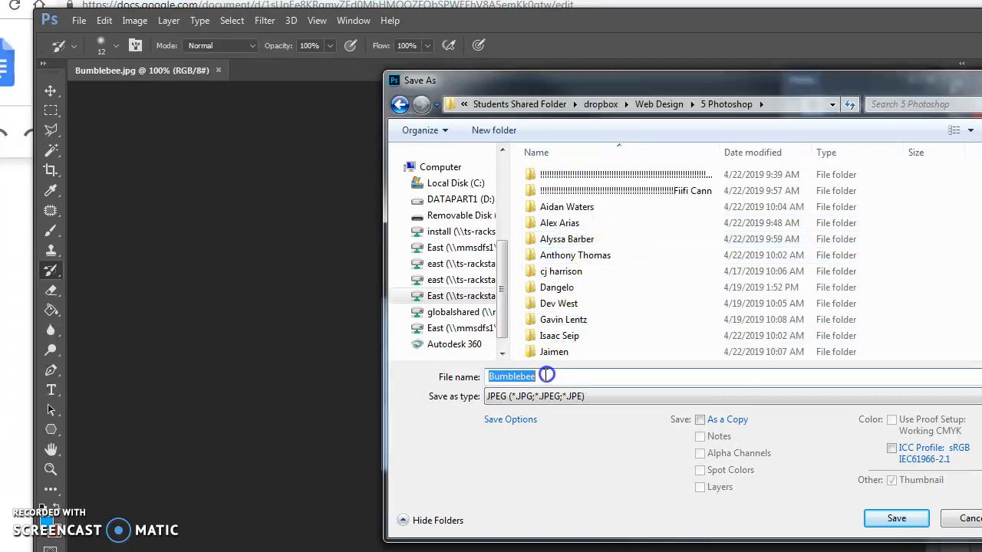
pyautogui.write('v')
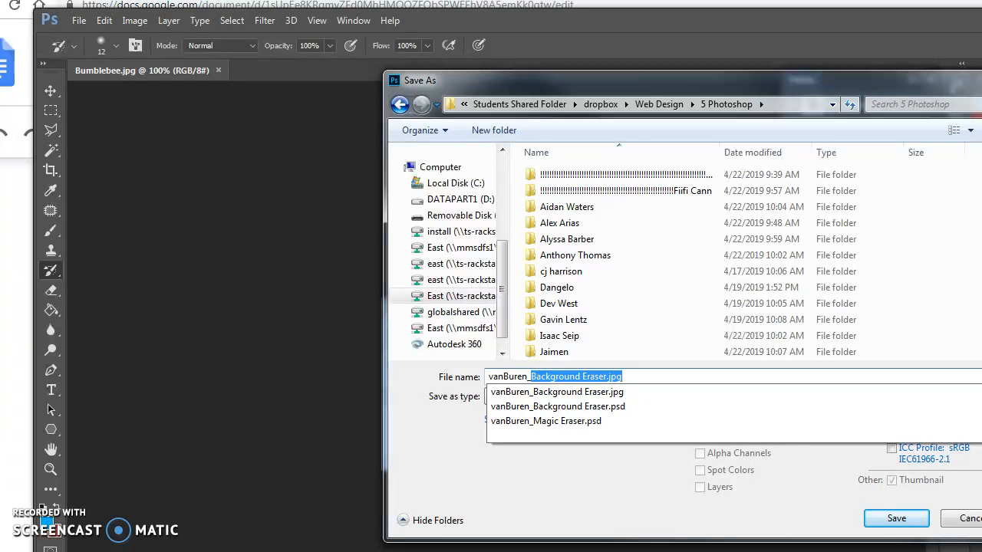
pyautogui.write('Quick Mask')
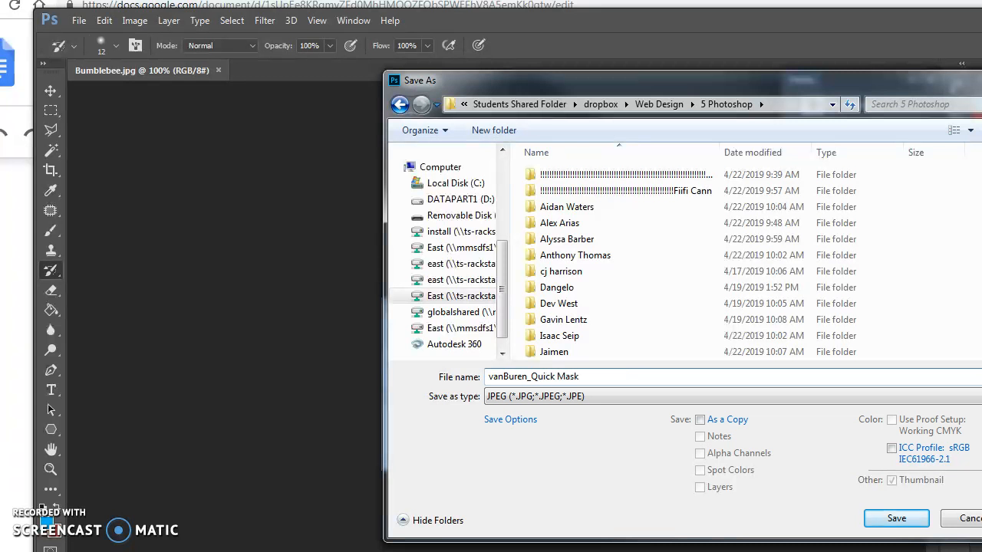
pyautogui.click(521, 397)
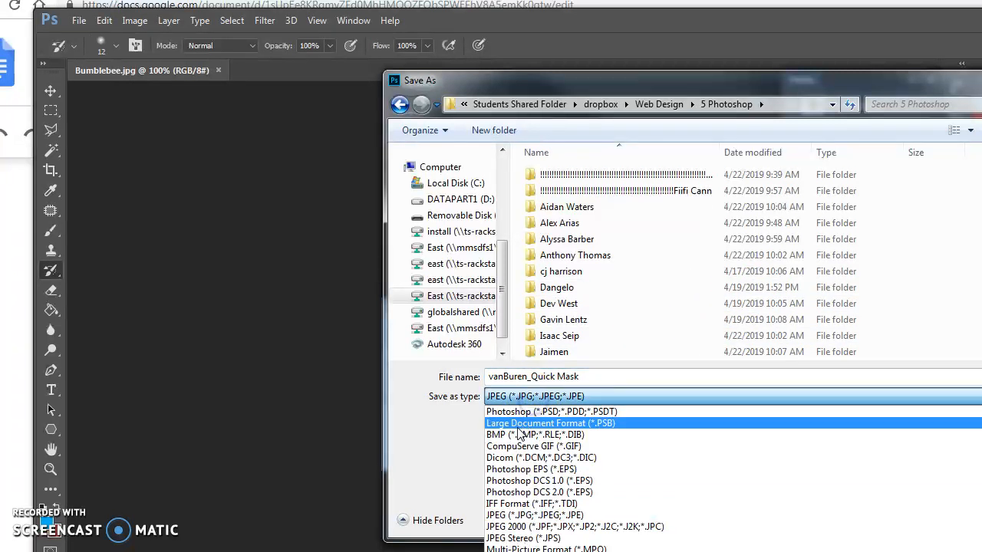
pyautogui.click(511, 411)
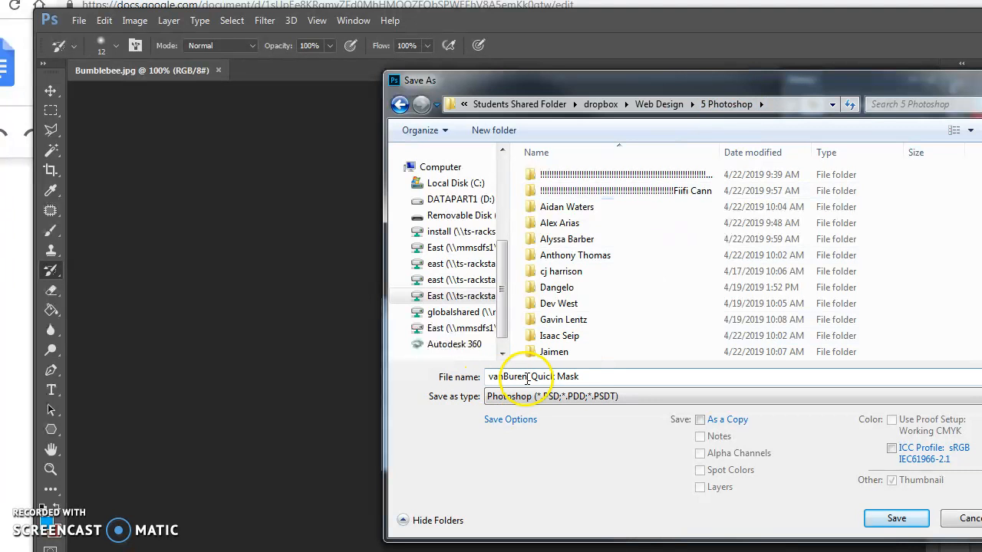
pyautogui.click(895, 519)
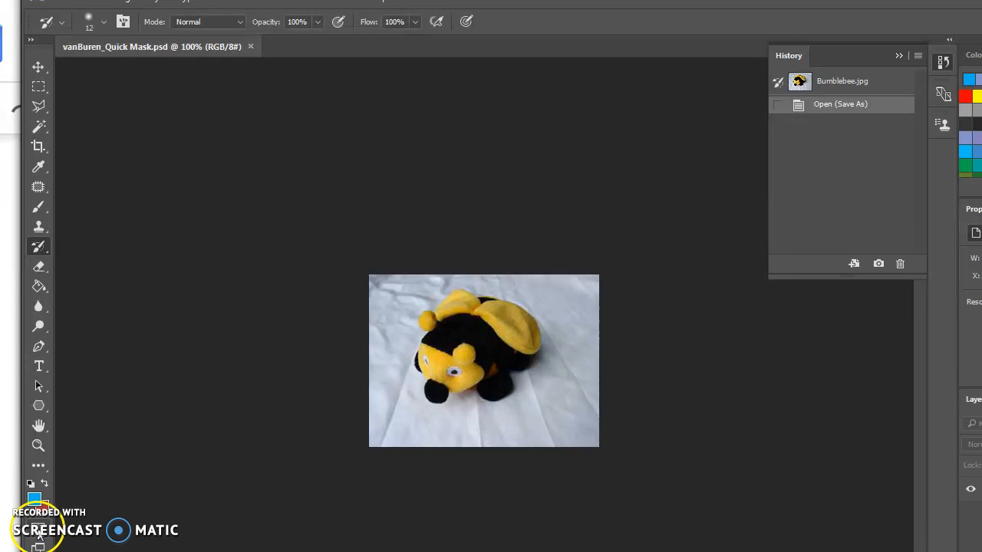
# - Enter Quick Mask mode and dab the image's upper-left corner with the Brush tool at 100 px
pyautogui.click(38, 533)
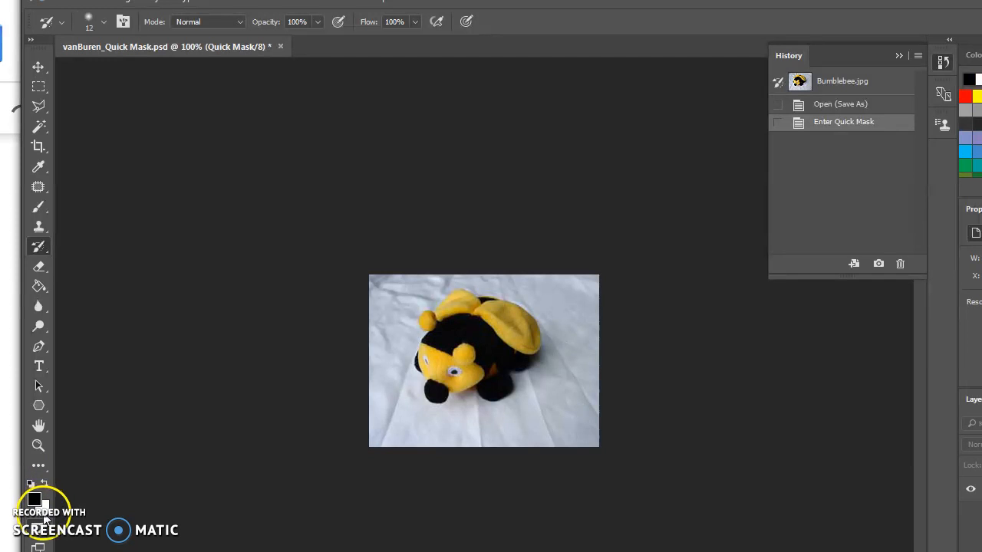
pyautogui.click(37, 206)
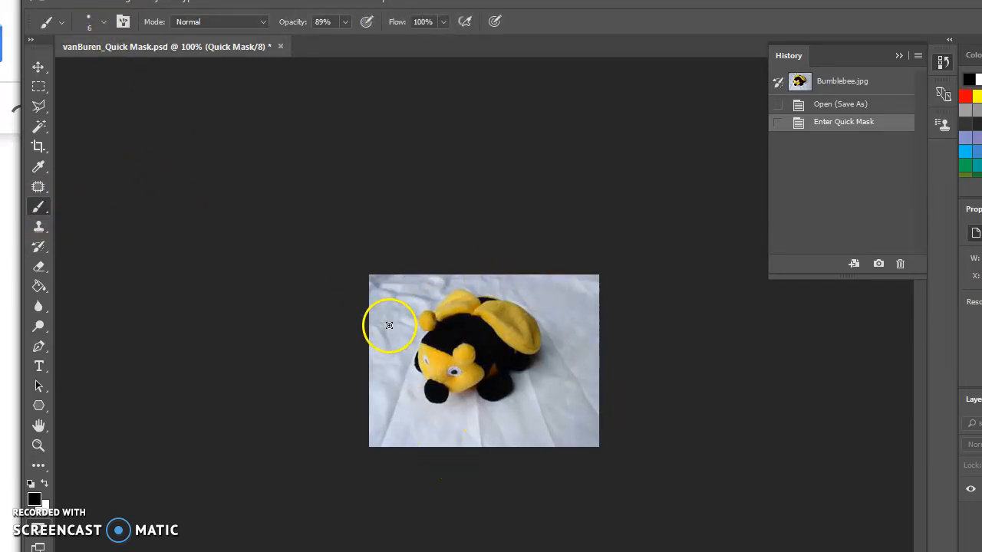
pyautogui.click(103, 22)
pyautogui.moveTo(142, 74); pyautogui.dragTo(146, 74)
pyautogui.click(392, 271)
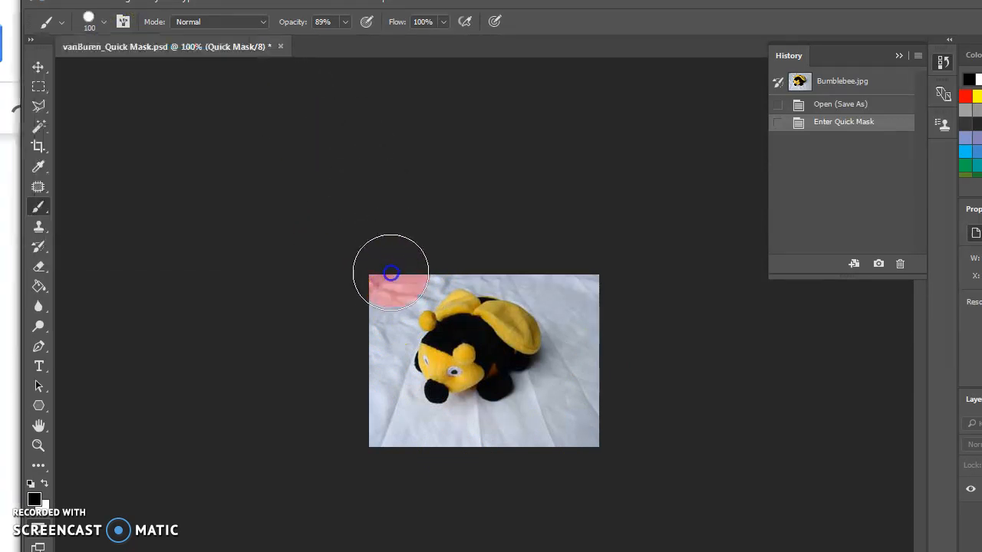
# - Set the brush opacity to 100% and check the brush's size and hardness settings
pyautogui.click(345, 22)
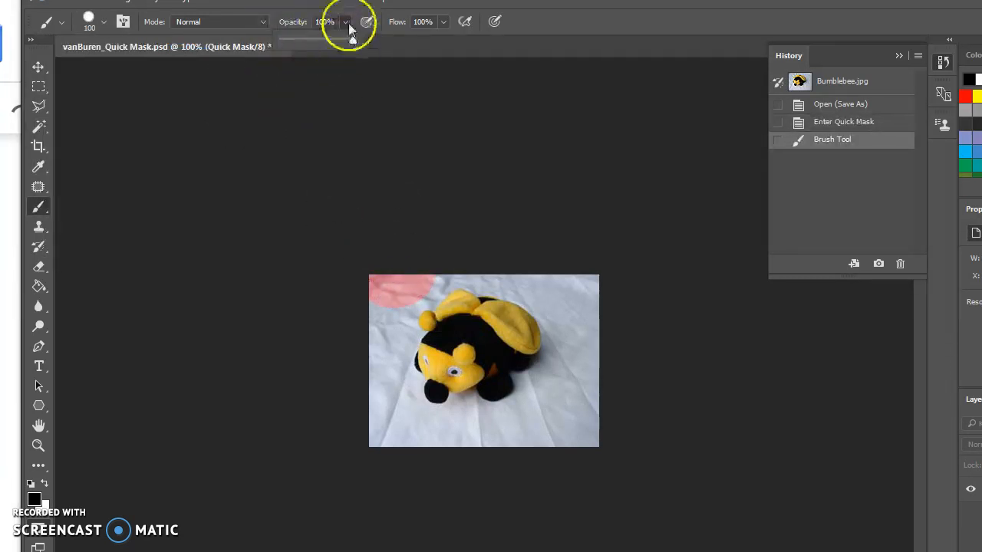
pyautogui.click(102, 23)
pyautogui.moveTo(193, 89); pyautogui.dragTo(174, 89)
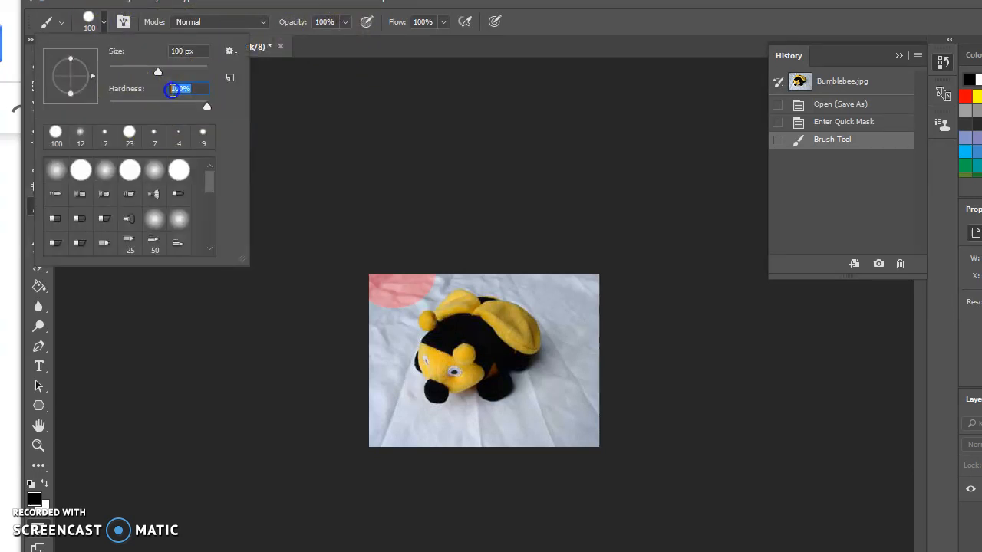
pyautogui.click(207, 105)
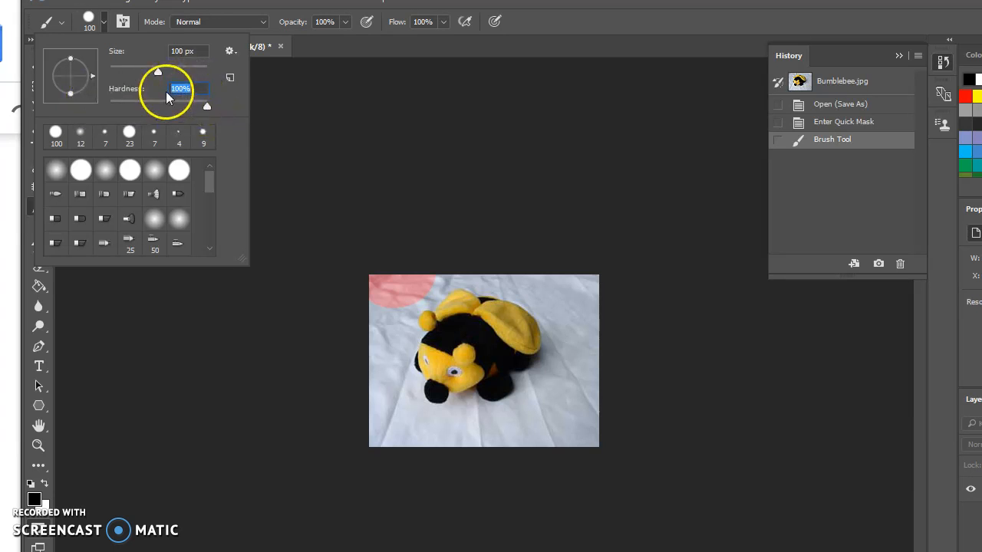
pyautogui.click(323, 21)
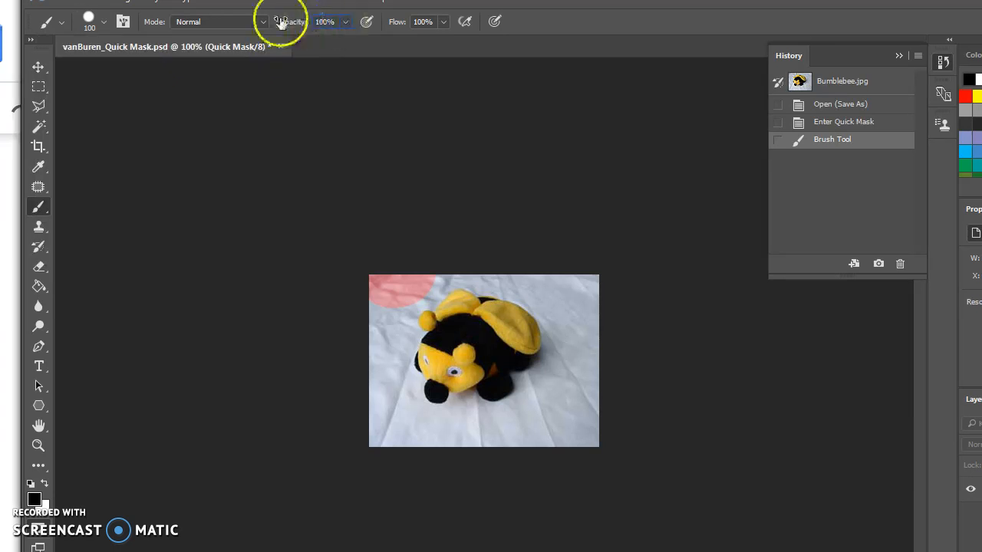
pyautogui.click(103, 27)
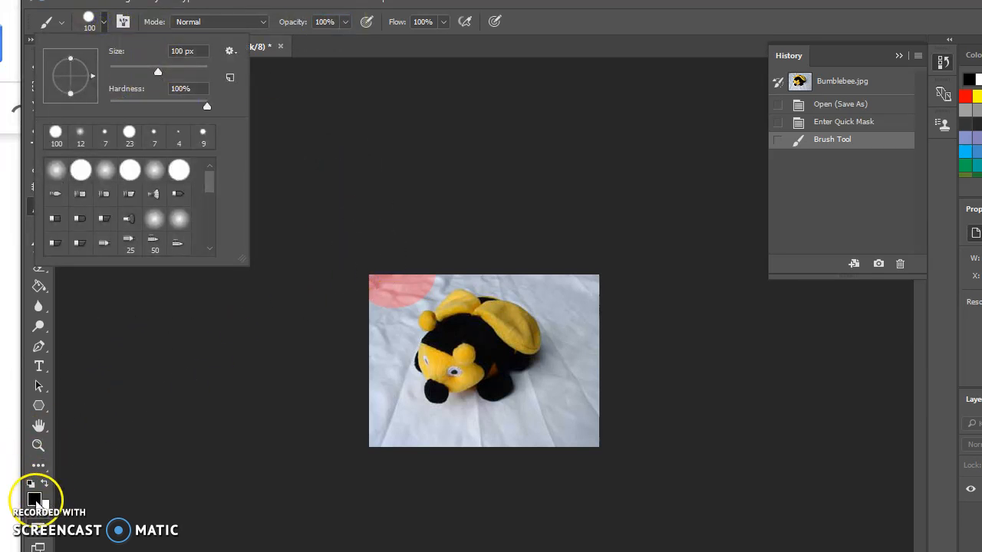
# - Paint the quick mask in black over the background around the bee and onto its nose
pyautogui.click(361, 307)
pyautogui.moveTo(395, 263)
pyautogui.mouseDown()
pyautogui.moveTo(379, 295)
pyautogui.moveTo(452, 249)
pyautogui.moveTo(517, 246)
pyautogui.moveTo(532, 249)
pyautogui.moveTo(500, 252)
pyautogui.moveTo(570, 263)
pyautogui.moveTo(535, 263)
pyautogui.moveTo(588, 287)
pyautogui.moveTo(594, 340)
pyautogui.moveTo(590, 310)
pyautogui.moveTo(566, 288)
pyautogui.moveTo(584, 377)
pyautogui.moveTo(547, 420)
pyautogui.moveTo(579, 427)
pyautogui.moveTo(593, 412)
pyautogui.moveTo(540, 445)
pyautogui.moveTo(389, 447)
pyautogui.moveTo(363, 344)
pyautogui.moveTo(370, 324)
pyautogui.moveTo(388, 425)
pyautogui.moveTo(419, 441)
pyautogui.moveTo(519, 445)
pyautogui.moveTo(576, 361)
pyautogui.mouseUp()
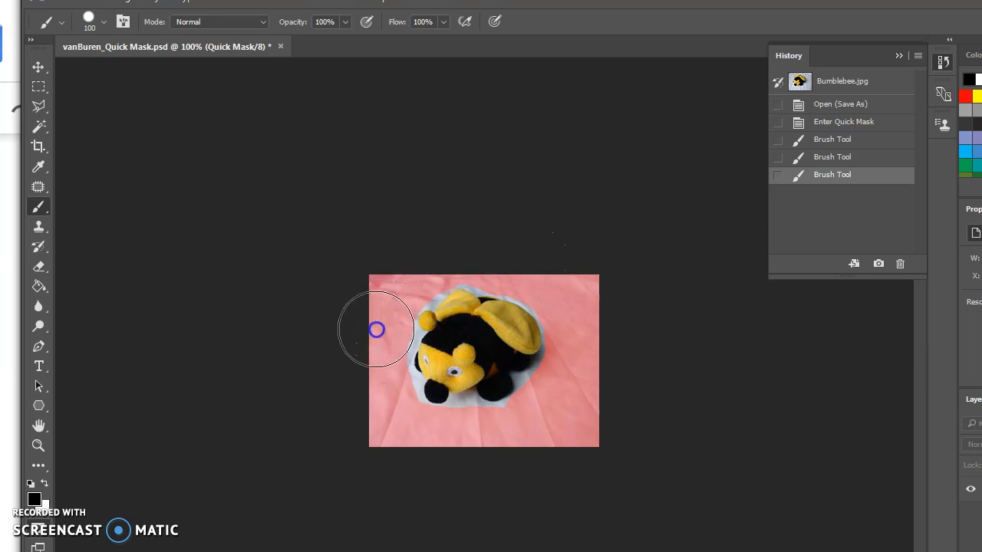
pyautogui.click(414, 402)
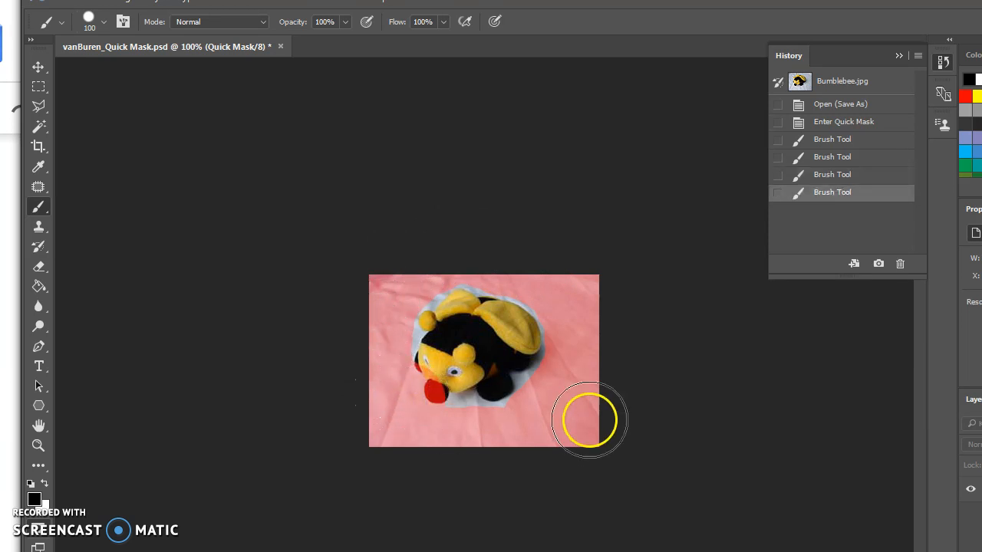
# - Paint in white with a 23 px brush over the bee's nose to remove the quick mask from it
pyautogui.click(45, 485)
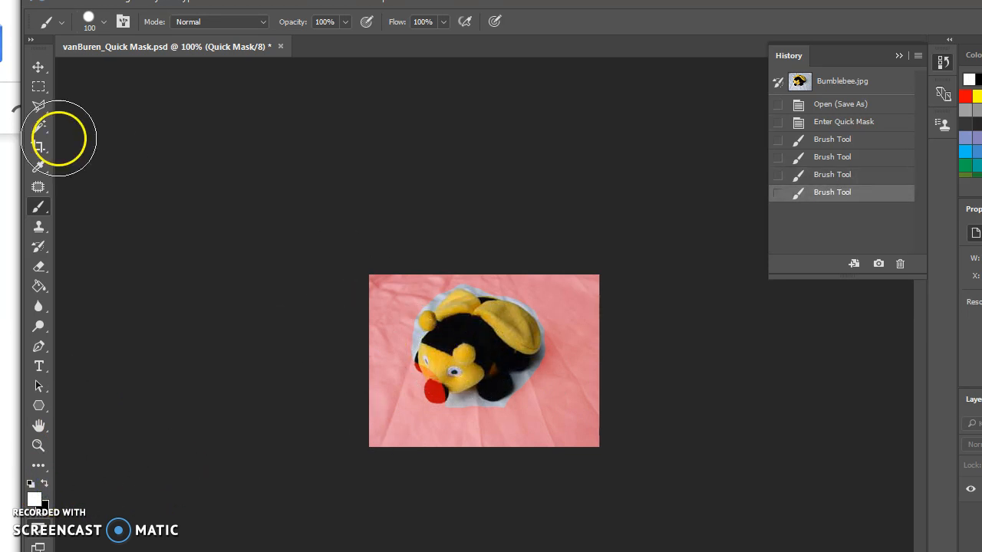
pyautogui.click(104, 21)
pyautogui.moveTo(154, 72); pyautogui.dragTo(135, 77)
pyautogui.click(129, 72)
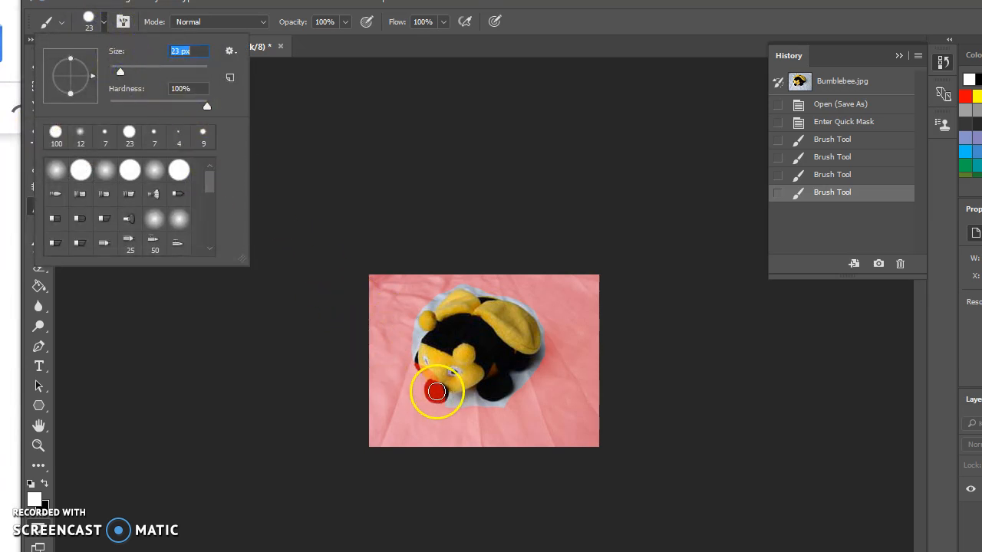
pyautogui.click(435, 390)
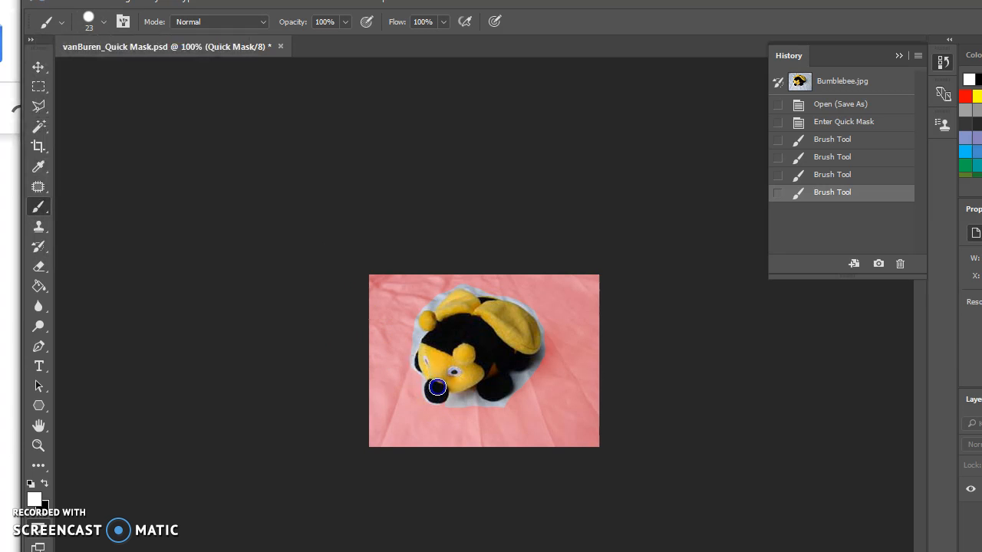
pyautogui.click(439, 393)
pyautogui.moveTo(386, 390)
pyautogui.mouseDown()
pyautogui.moveTo(423, 312)
pyautogui.moveTo(481, 378)
pyautogui.moveTo(438, 393)
pyautogui.moveTo(465, 381)
pyautogui.mouseUp()
pyautogui.click(438, 399)
# - Paint the quick mask in black with a 14 px brush closely along the bee's upper edge and wings
pyautogui.click(37, 446)
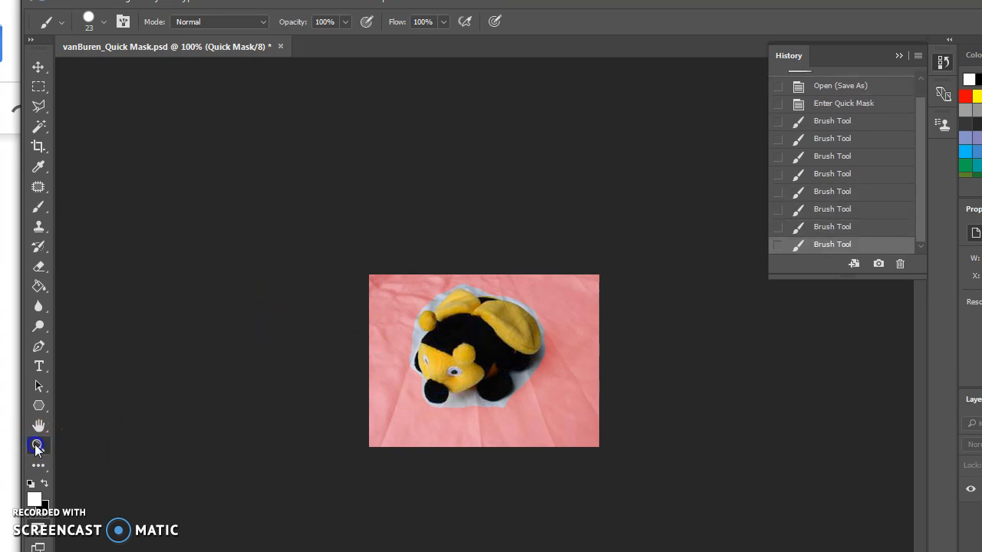
pyautogui.click(464, 396)
pyautogui.click(468, 398)
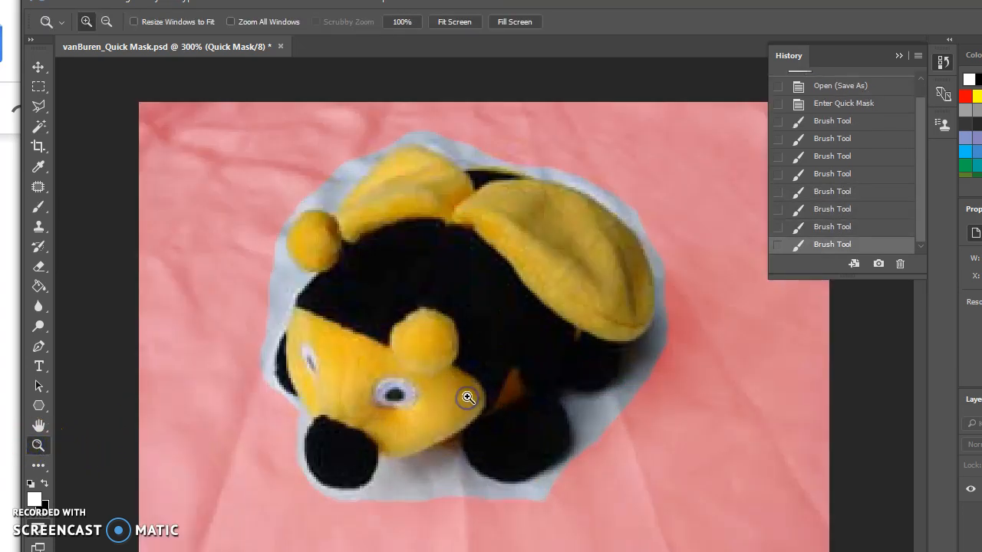
pyautogui.click(36, 209)
pyautogui.click(44, 484)
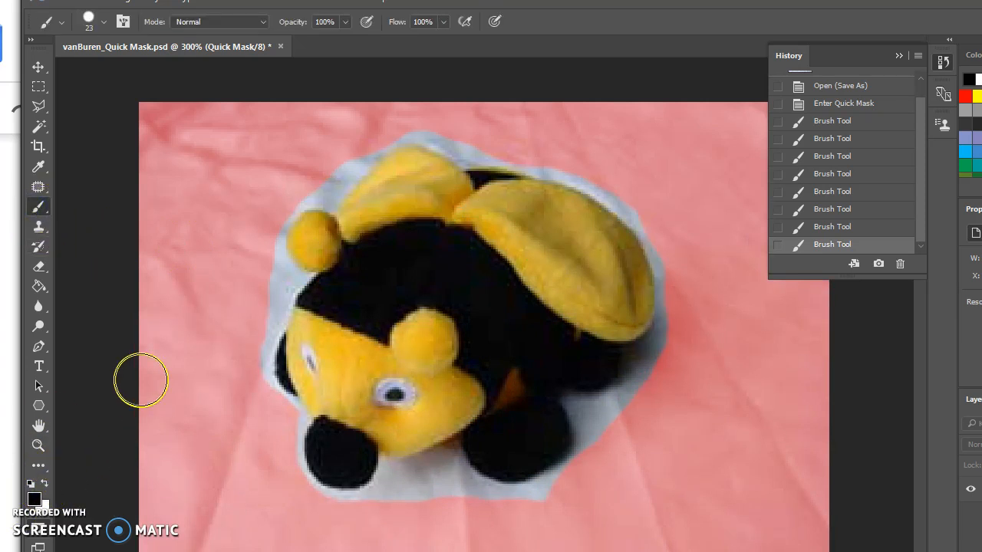
pyautogui.click(104, 22)
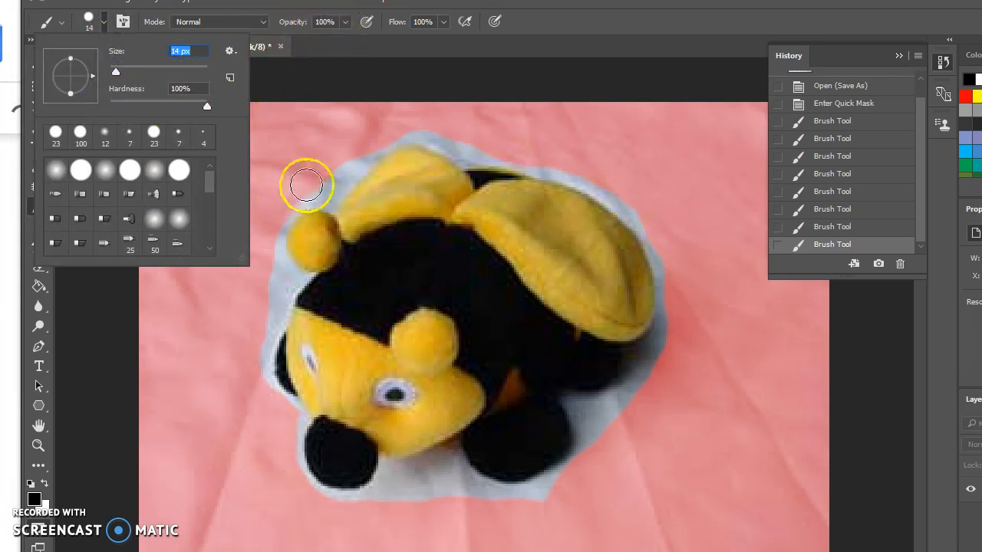
pyautogui.click(314, 185)
pyautogui.moveTo(314, 190); pyautogui.dragTo(309, 191)
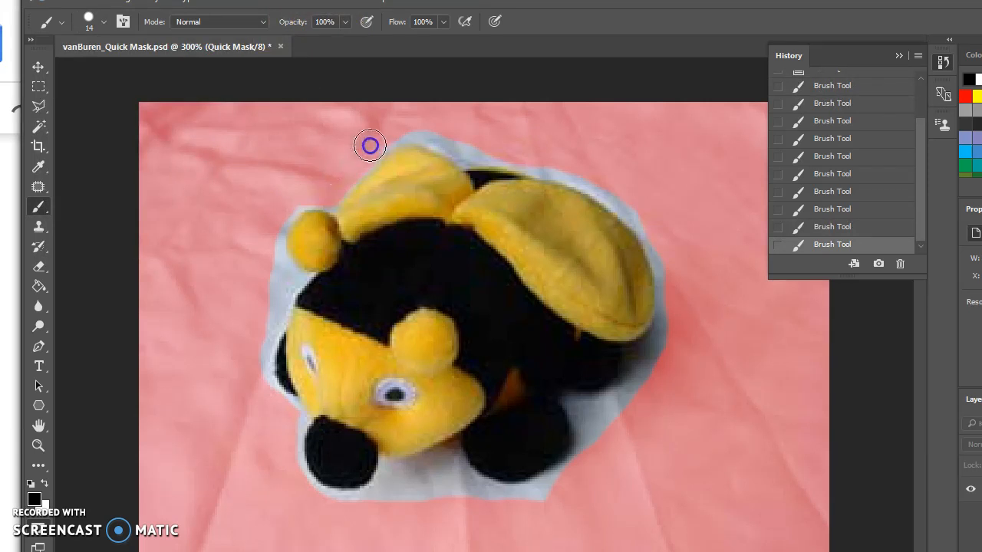
pyautogui.moveTo(418, 126)
pyautogui.mouseDown()
pyautogui.moveTo(566, 168)
pyautogui.moveTo(637, 204)
pyautogui.moveTo(596, 180)
pyautogui.moveTo(622, 193)
pyautogui.moveTo(642, 217)
pyautogui.moveTo(625, 201)
pyautogui.mouseUp()
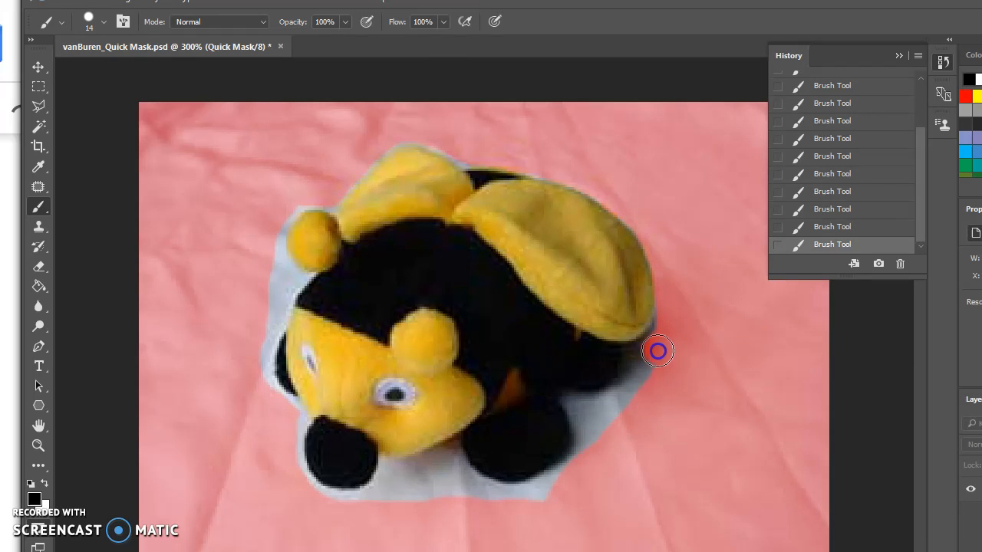
# - Continue the black mask down the bee's rear, under its feet and nose, and up the face side to the antenna
pyautogui.moveTo(671, 331); pyautogui.dragTo(660, 346)
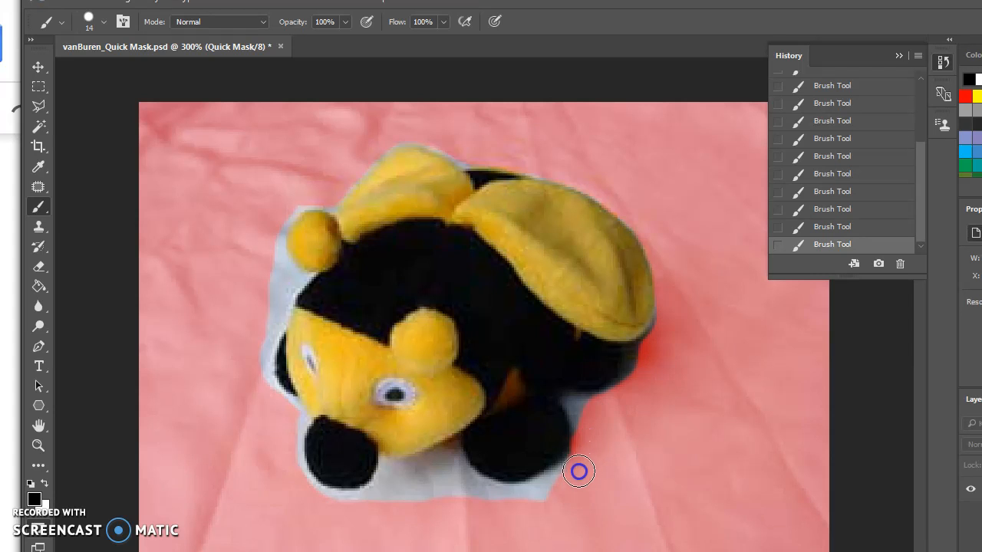
pyautogui.moveTo(563, 482); pyautogui.dragTo(539, 493)
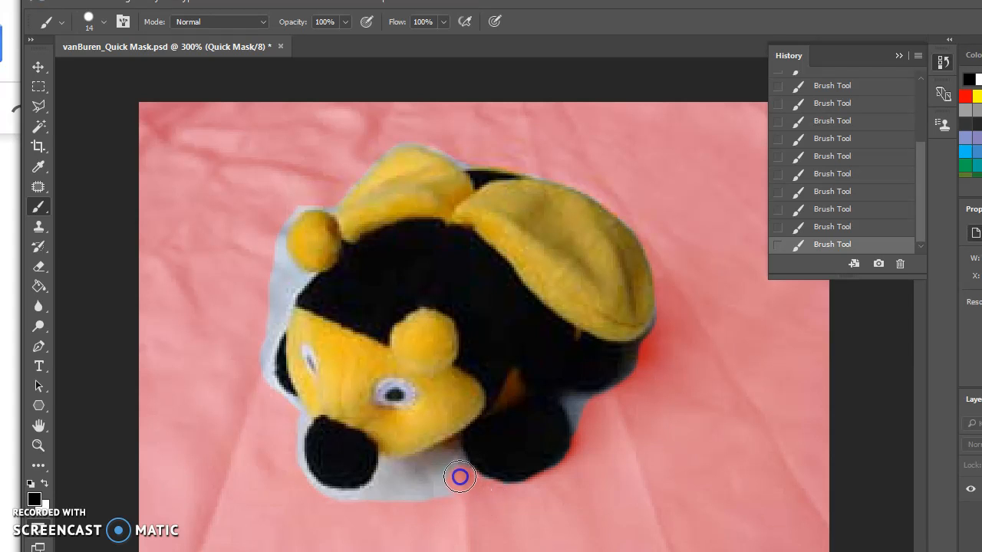
pyautogui.moveTo(412, 473)
pyautogui.mouseDown()
pyautogui.moveTo(372, 505)
pyautogui.moveTo(328, 513)
pyautogui.moveTo(449, 498)
pyautogui.mouseUp()
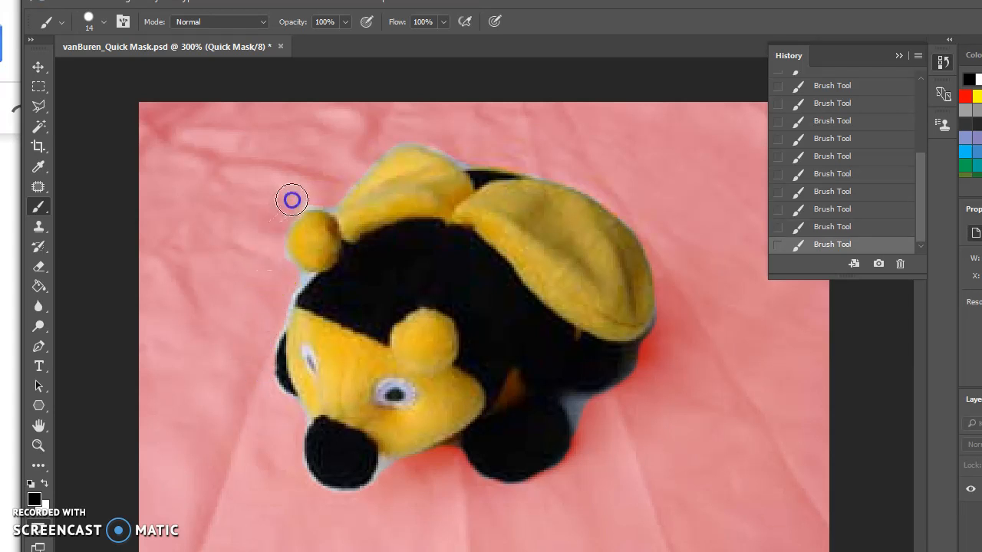
pyautogui.moveTo(286, 228)
pyautogui.mouseDown()
pyautogui.moveTo(263, 241)
pyautogui.moveTo(274, 256)
pyautogui.mouseUp()
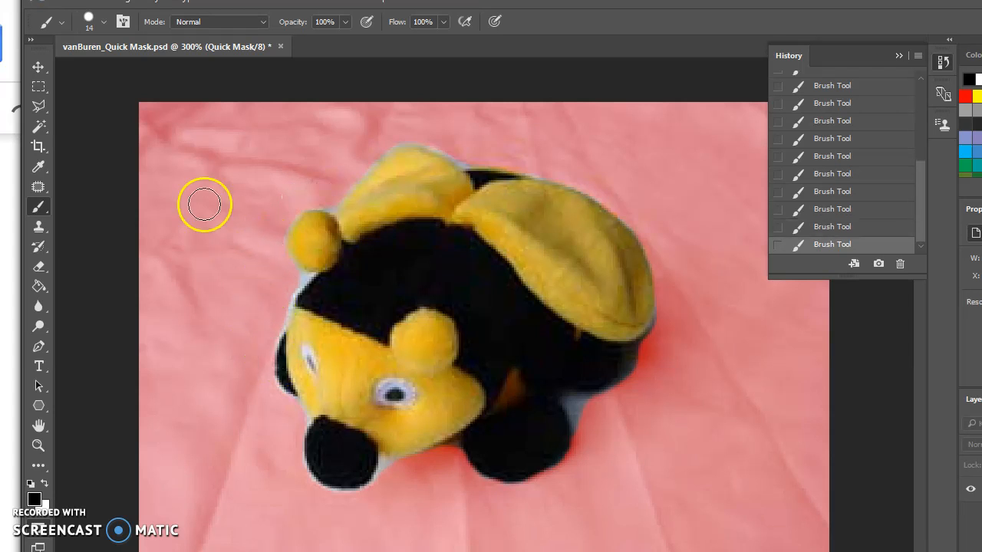
# - Reduce the brush to 7 px and mask the remaining background slivers around the bee's feet, face and nose
pyautogui.click(104, 22)
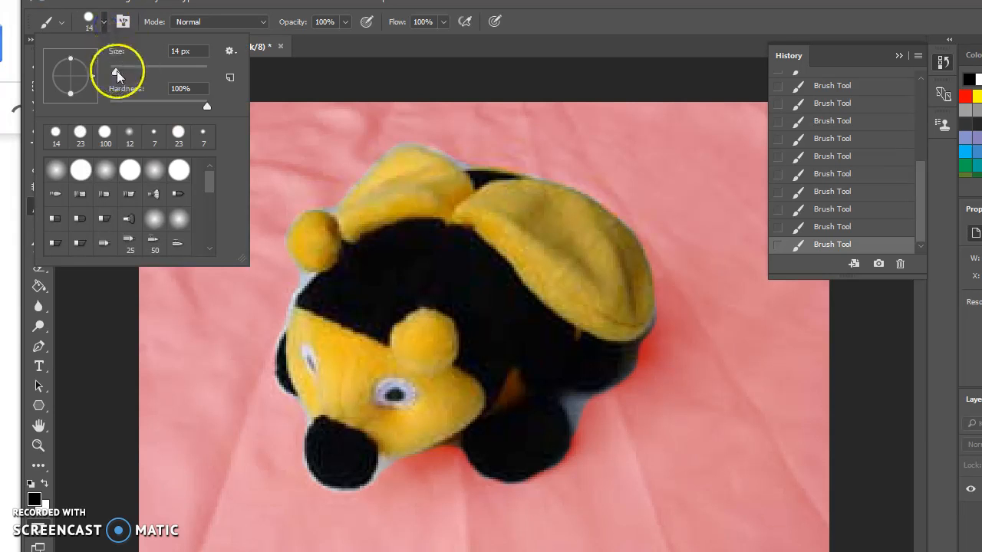
pyautogui.click(154, 132)
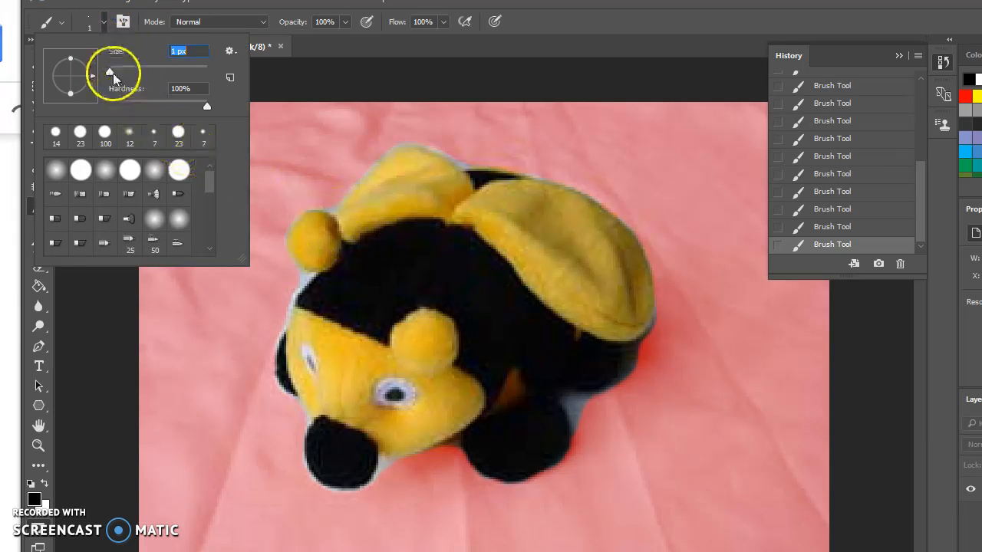
pyautogui.click(591, 401)
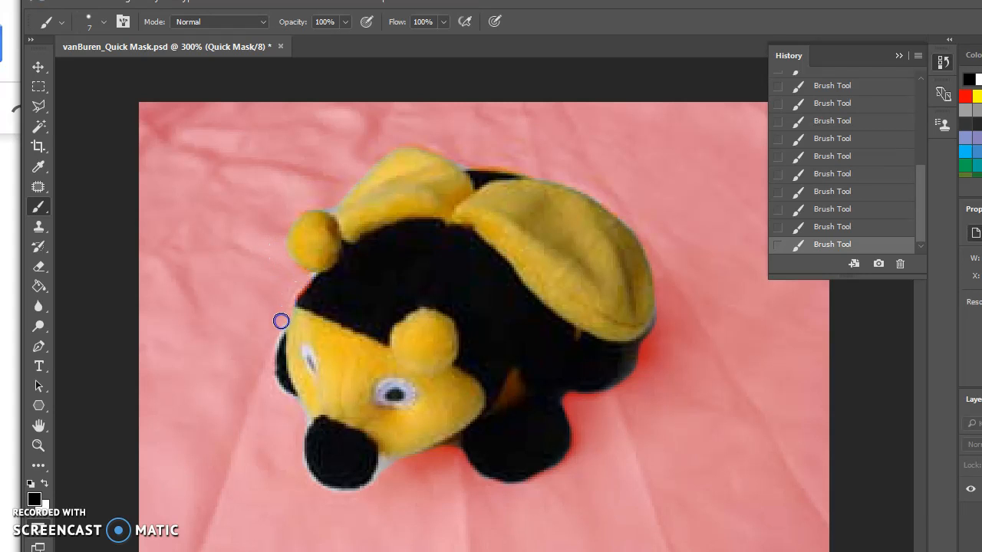
pyautogui.moveTo(242, 358)
pyautogui.mouseDown()
pyautogui.moveTo(300, 424)
pyautogui.moveTo(404, 468)
pyautogui.mouseUp()
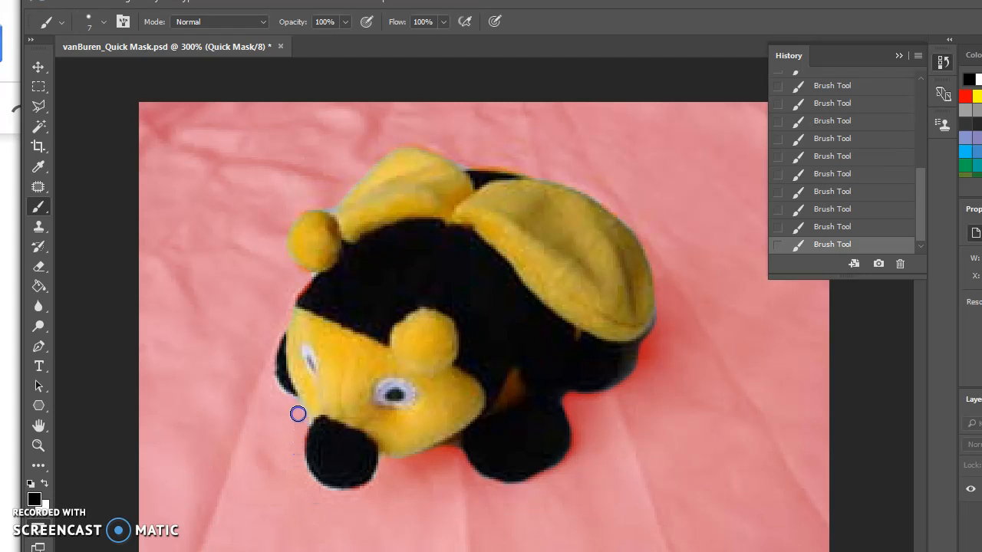
pyautogui.moveTo(271, 390); pyautogui.dragTo(271, 384)
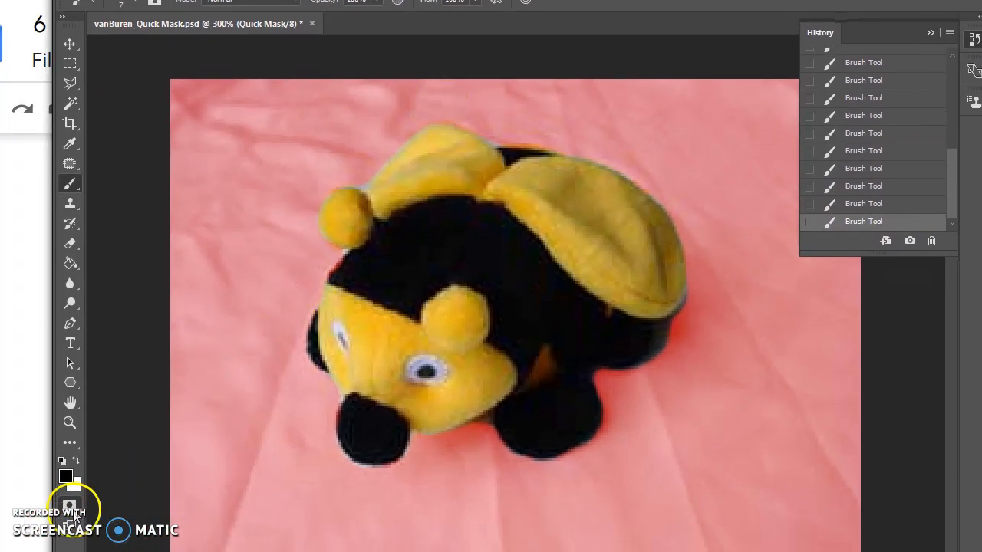
# - Exit Quick Mask mode to turn the mask into a selection, and unlock the Background layer
pyautogui.click(70, 507)
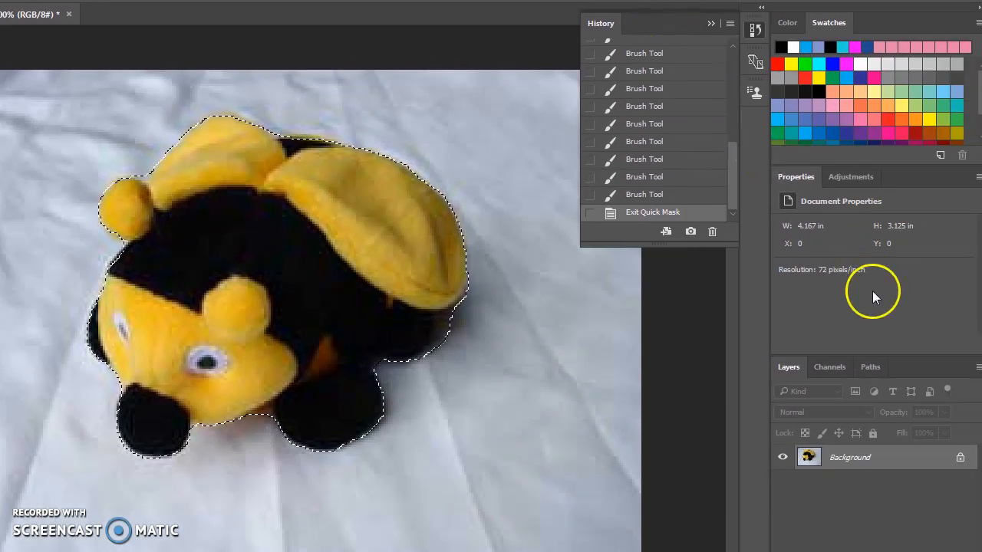
pyautogui.click(960, 458)
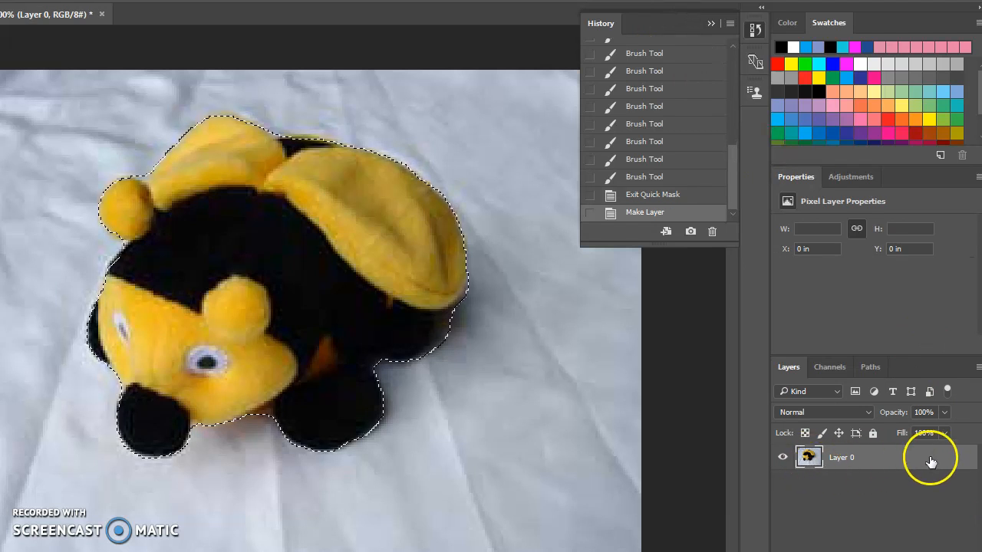
# - Create a new layer named Layer 1 with default settings and place it beneath Layer 0
pyautogui.click(978, 368)
pyautogui.click(827, 212)
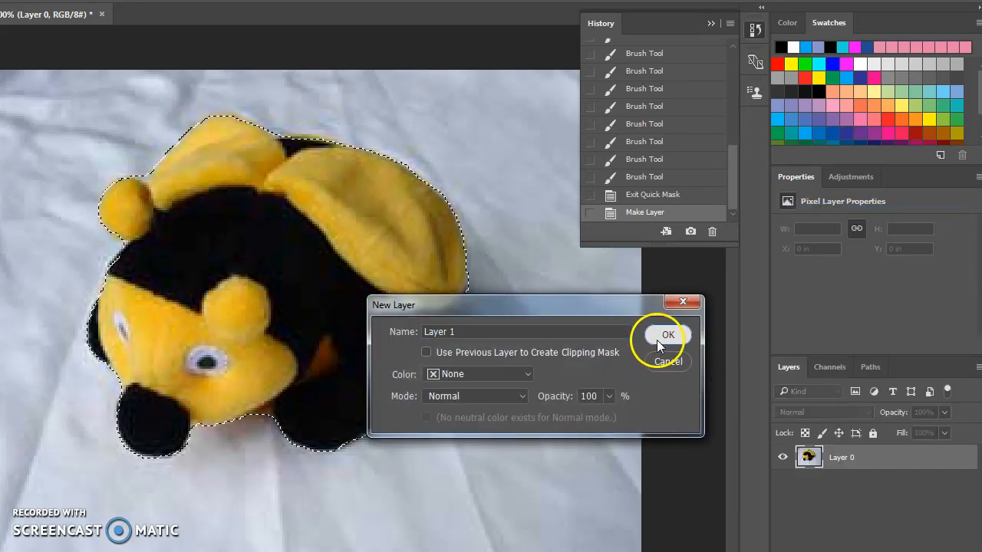
pyautogui.click(660, 337)
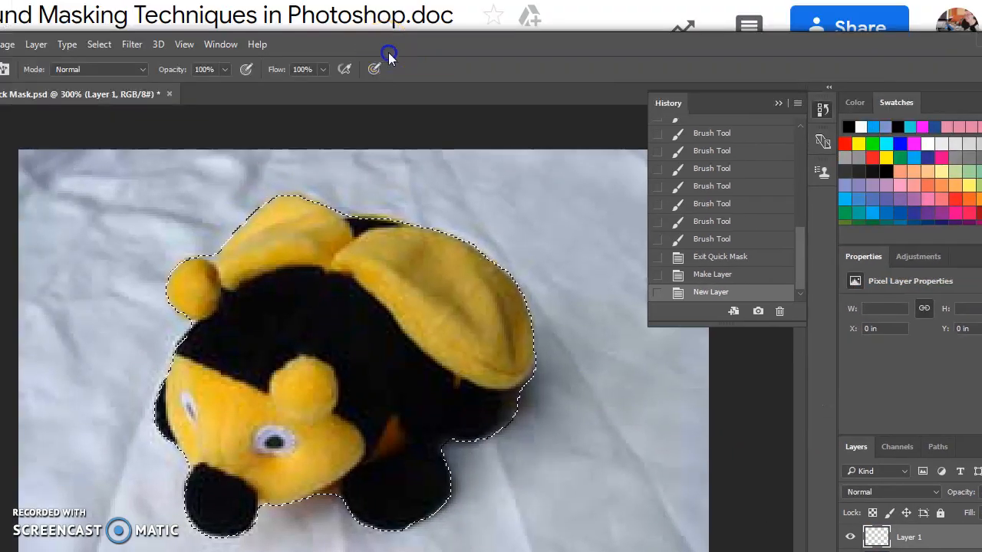
pyautogui.click(36, 45)
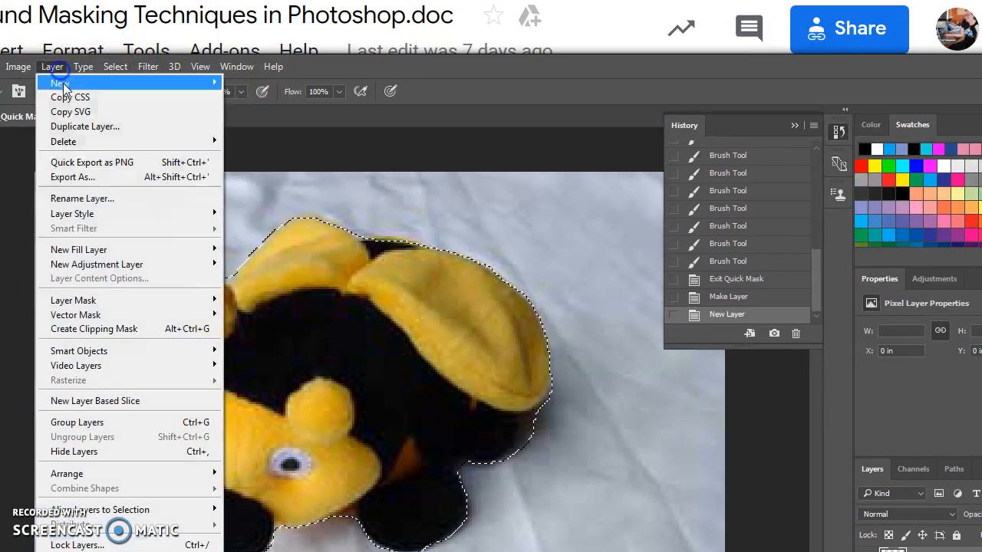
pyautogui.click(495, 75)
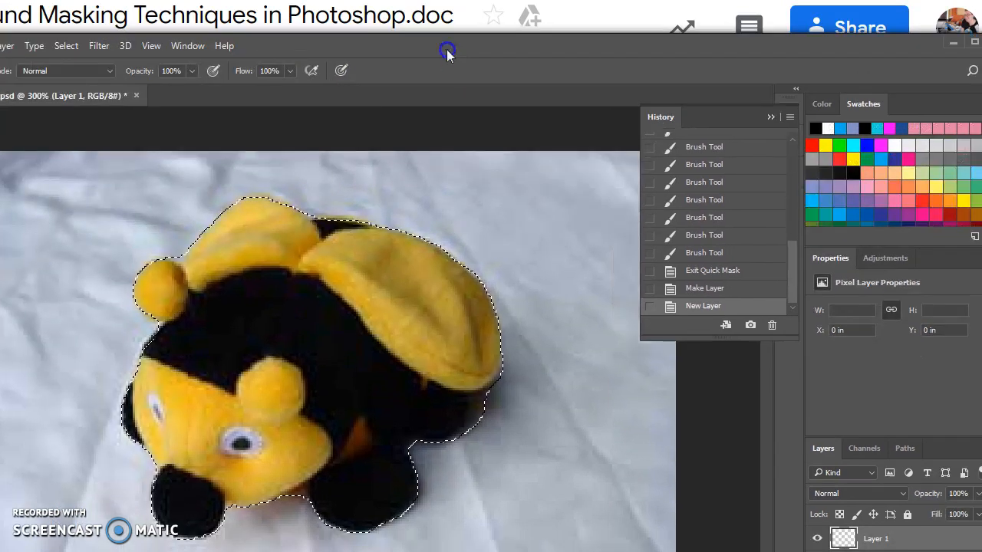
pyautogui.moveTo(750, 526); pyautogui.dragTo(751, 501)
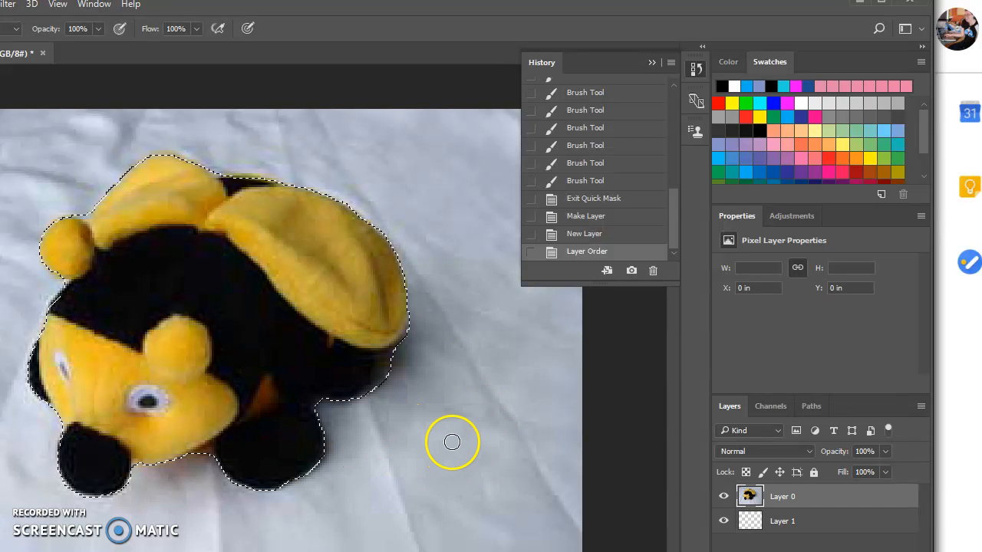
# - Try deleting the selected bee area from Layer 0 and undo the deletion
pyautogui.press('Delete')
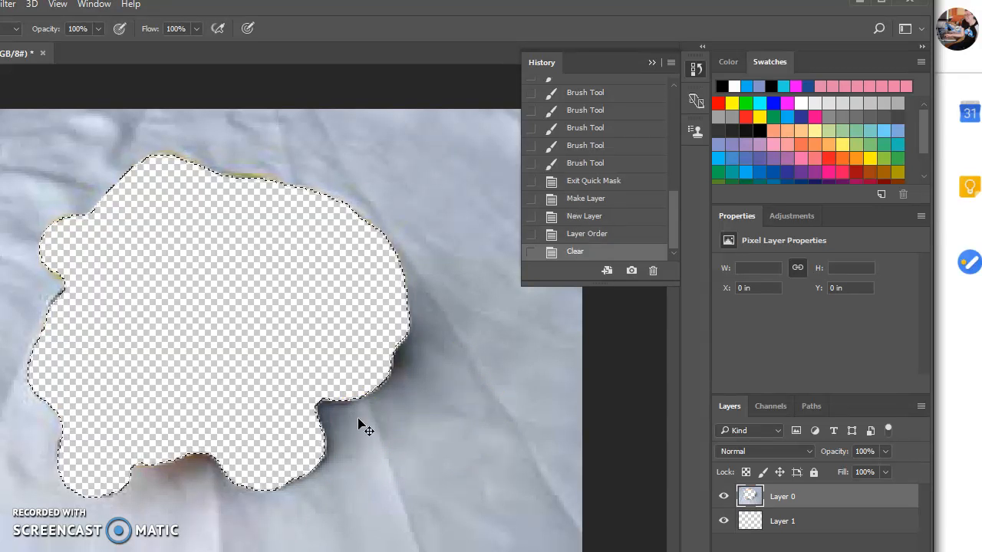
pyautogui.hotkey('ctrl', 'z')
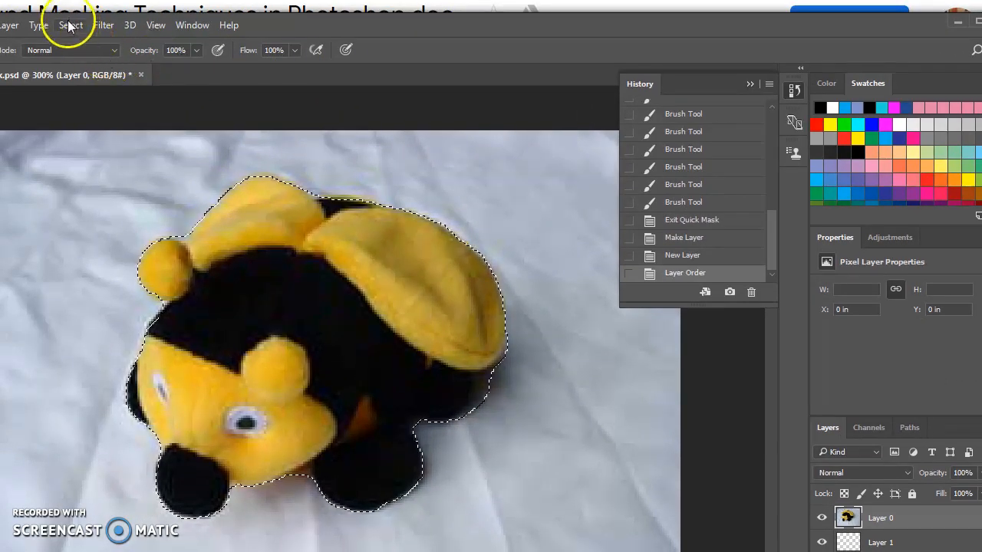
# - Invert the selection, clear the background from Layer 0 and undo that clearing
pyautogui.click(72, 26)
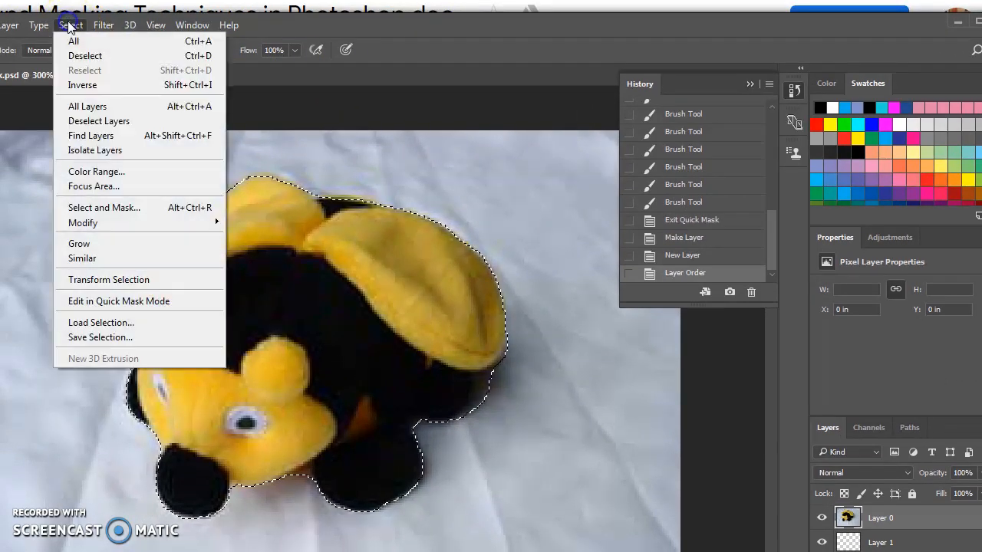
pyautogui.click(75, 86)
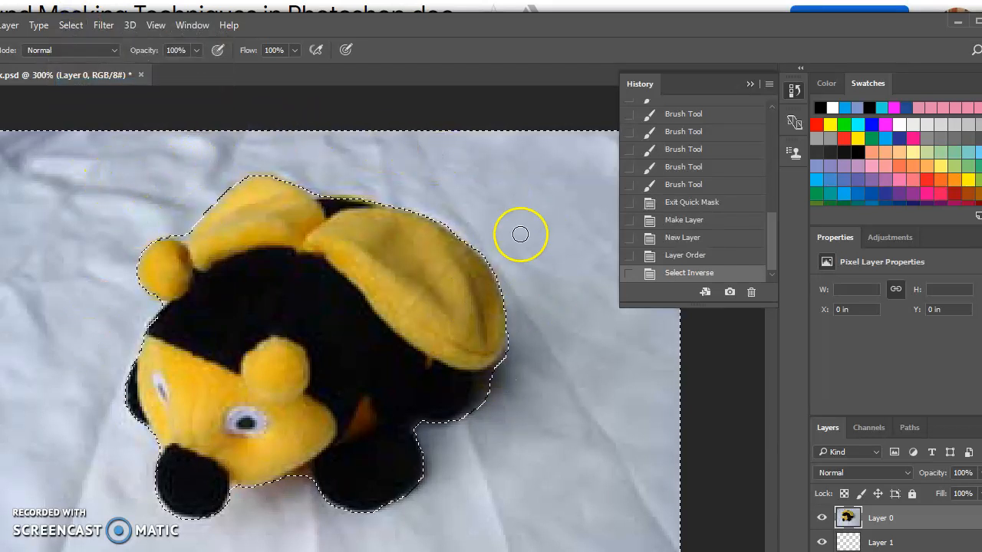
pyautogui.press('Delete')
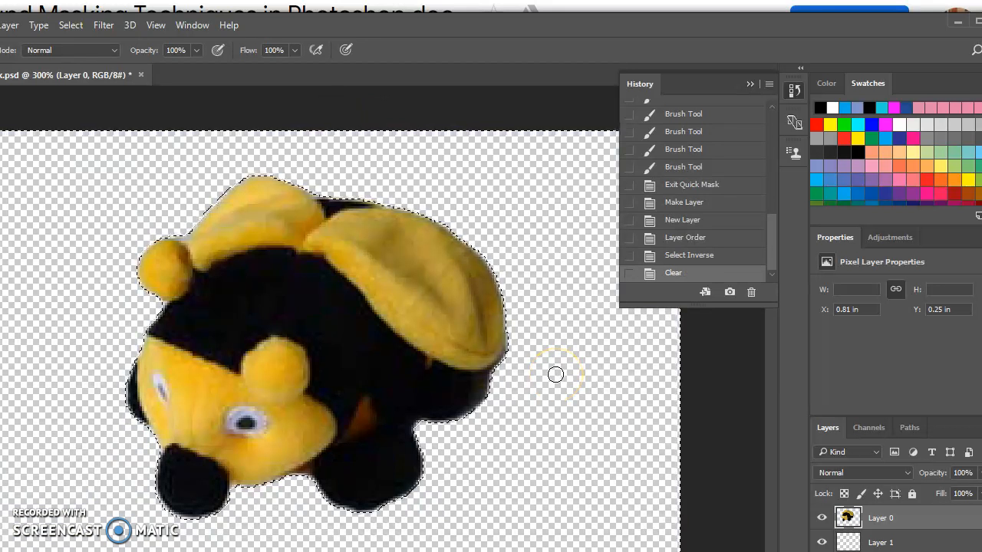
pyautogui.hotkey('ctrl', 'z')
pyautogui.click(113, 50)
pyautogui.click(112, 48)
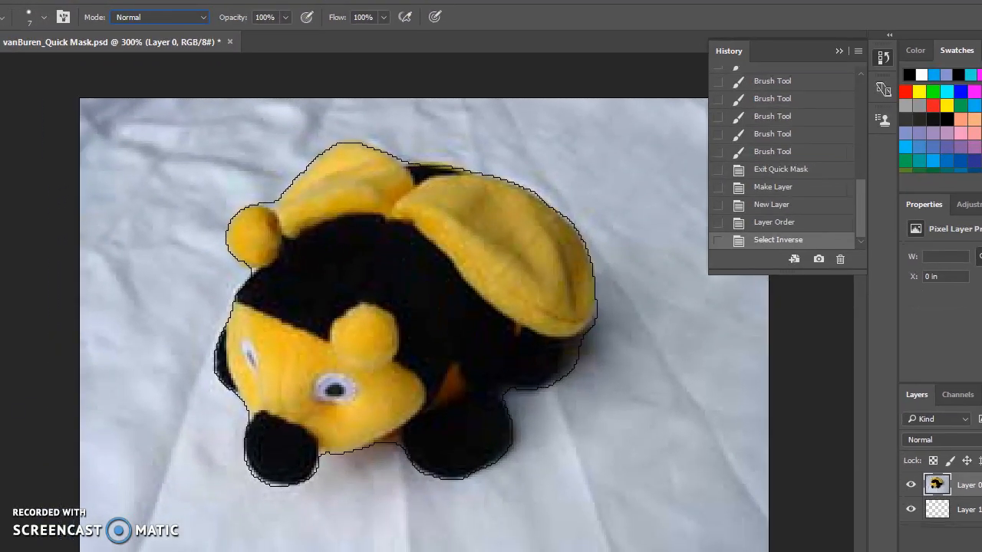
# - Switch to the masking tutorial in Google Docs and read the Quick Mask instructions from brush painting through creating the layer mask
pyautogui.click(164, 131)
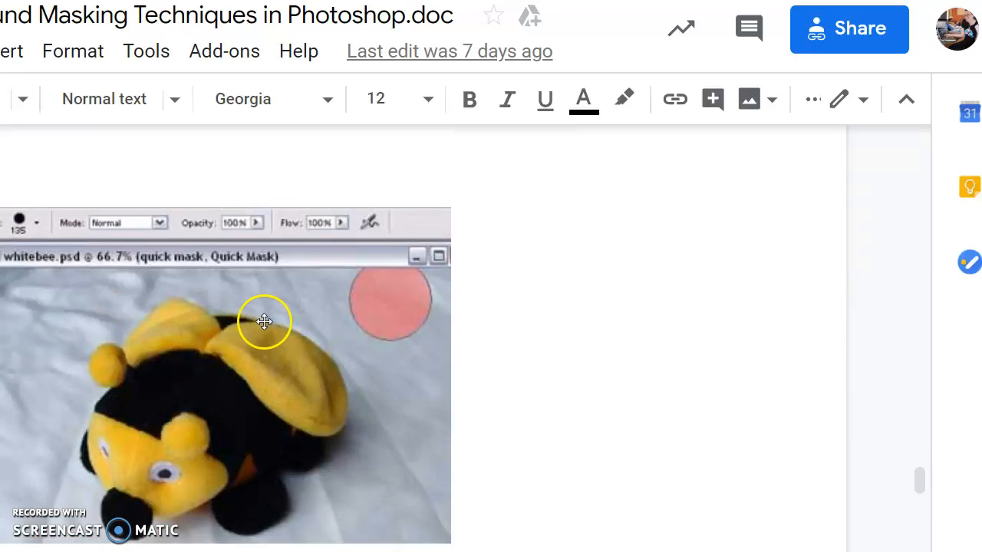
pyautogui.scroll(-6, 264, 321)
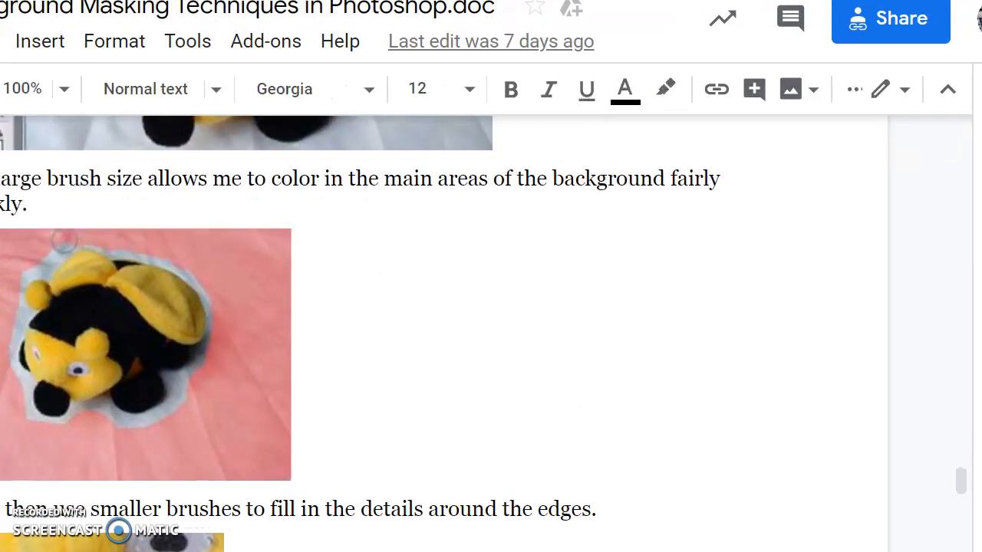
pyautogui.scroll(-5, 562, 241)
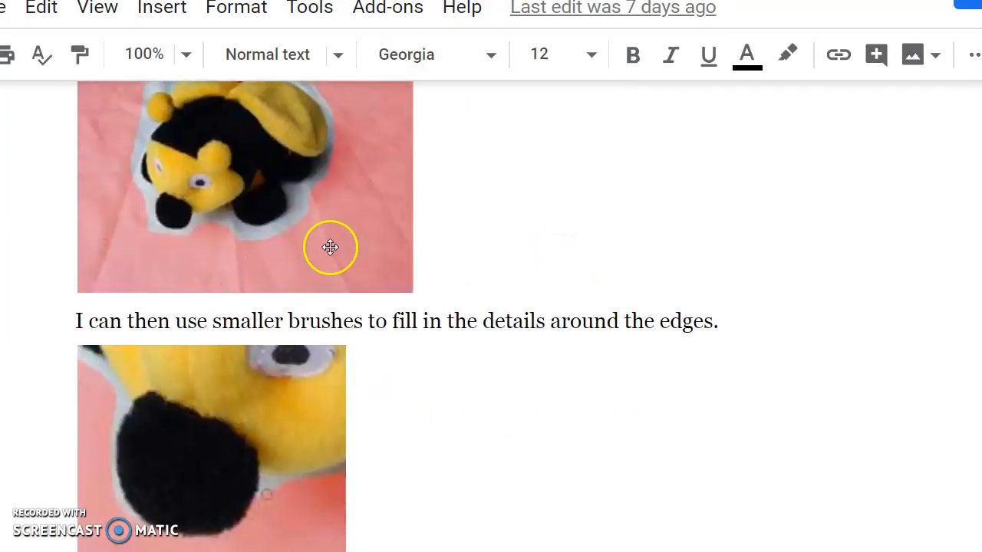
pyautogui.scroll(-1, 314, 284)
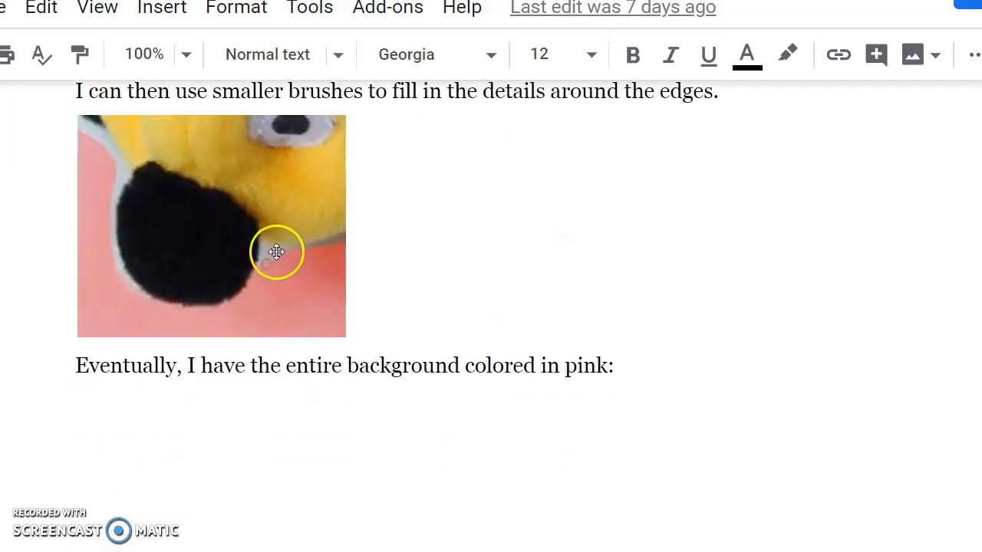
pyautogui.scroll(-2, 292, 269)
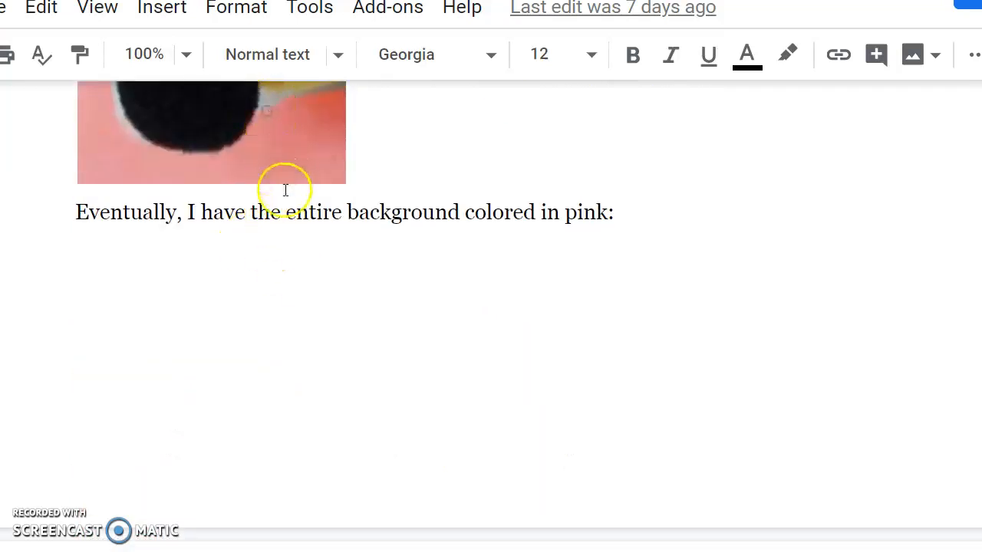
pyautogui.scroll(-5, 281, 217)
pyautogui.scroll(-3, 282, 215)
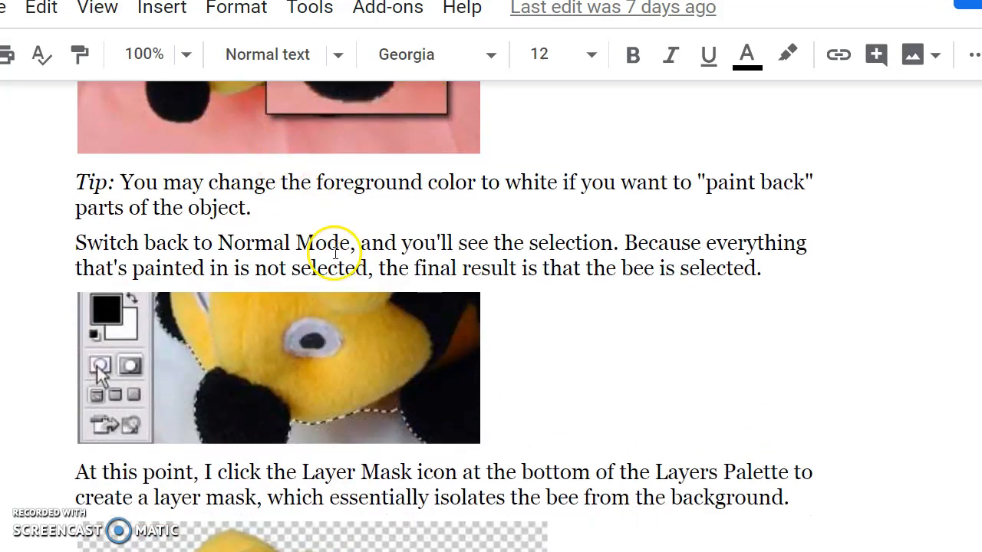
pyautogui.scroll(-2, 339, 341)
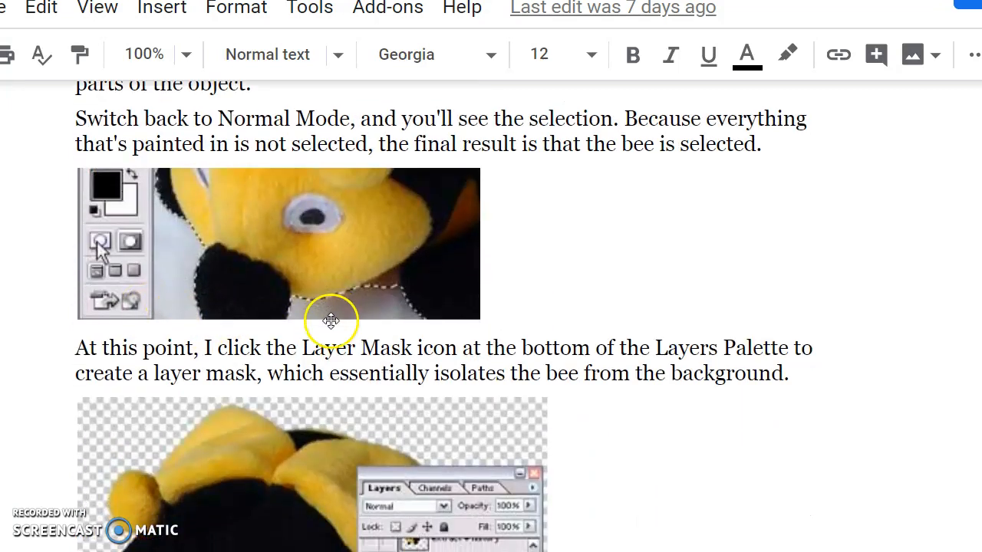
pyautogui.scroll(-2, 330, 315)
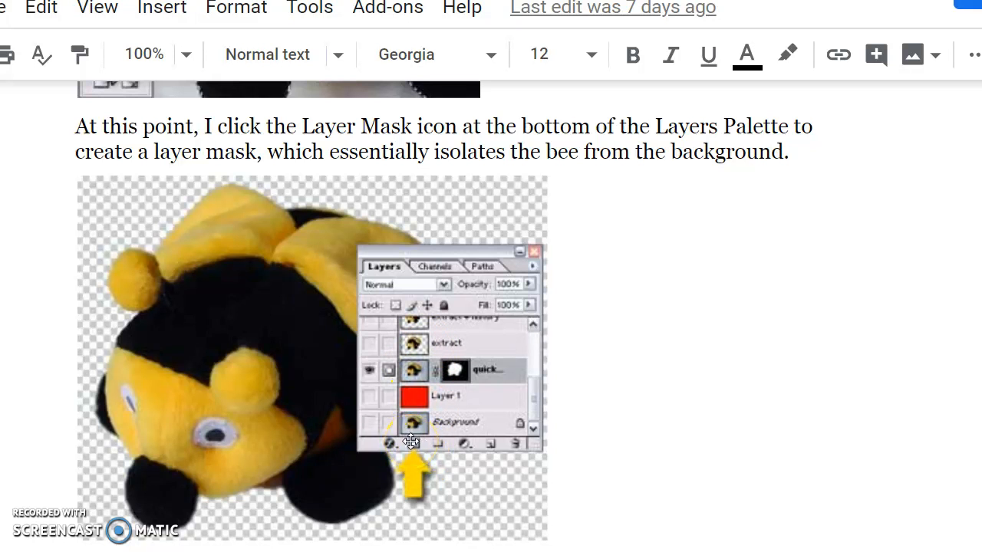
pyautogui.scroll(-3, 412, 433)
pyautogui.scroll(2, 413, 429)
# - Switch back to Photoshop and invert the selection so that the bee is selected instead of the background
pyautogui.hotkey('alt', 'Tab')
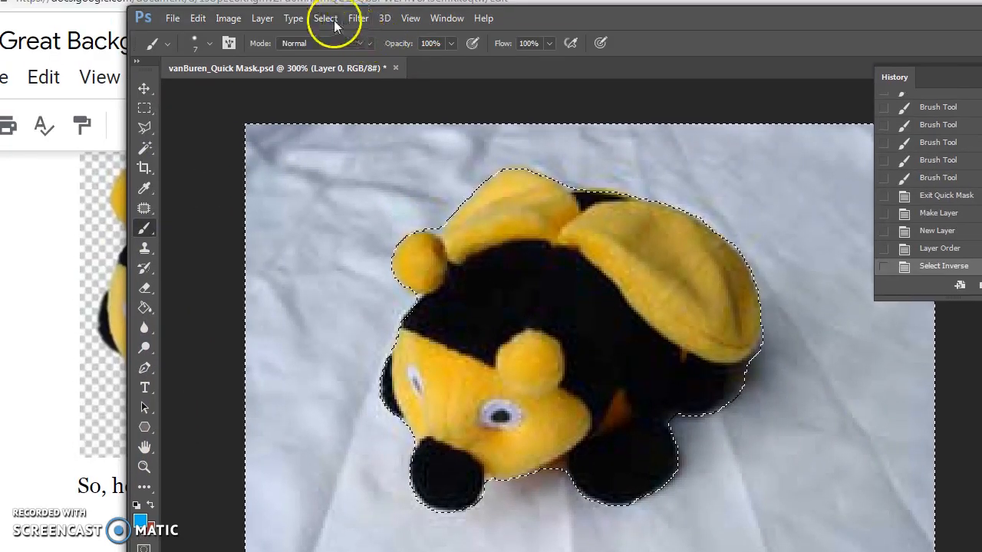
pyautogui.click(330, 18)
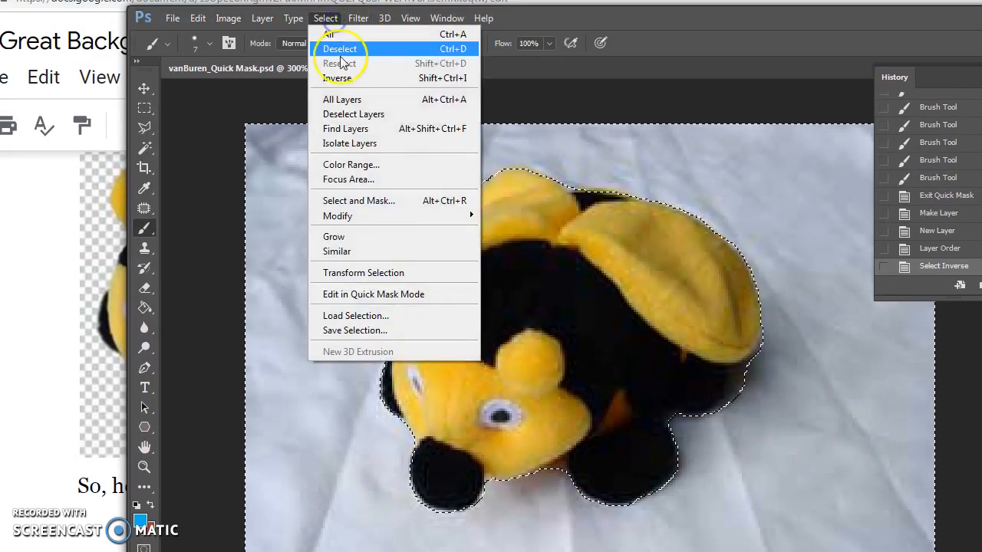
pyautogui.click(338, 78)
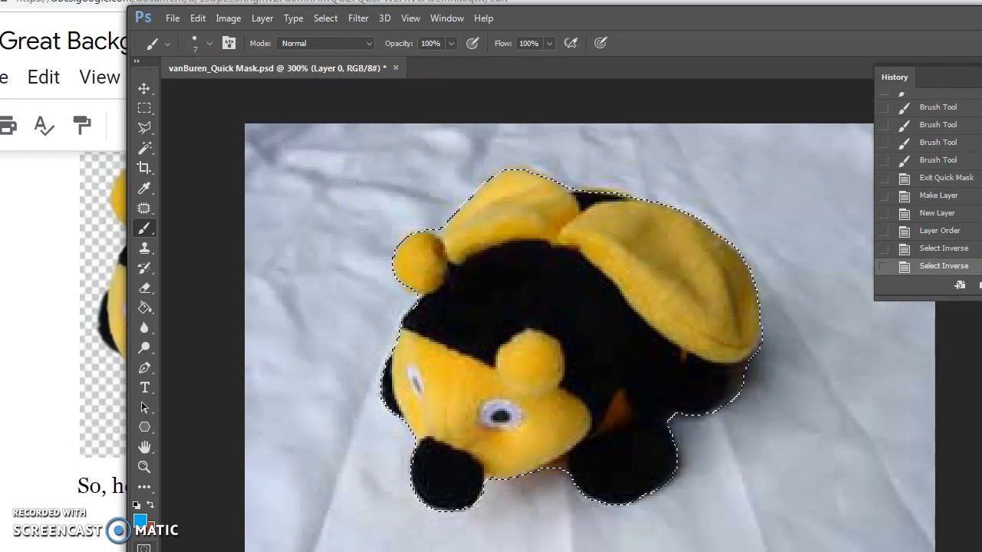
# - Check the bee selection in Quick Mask mode, return to normal mode and add a layer mask to Layer 0 from the selection
pyautogui.click(143, 548)
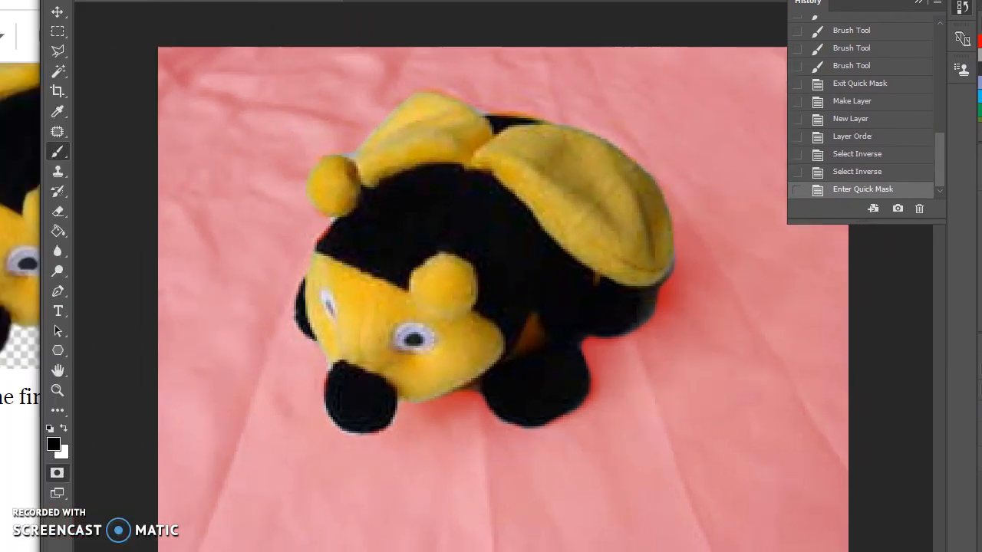
pyautogui.click(55, 468)
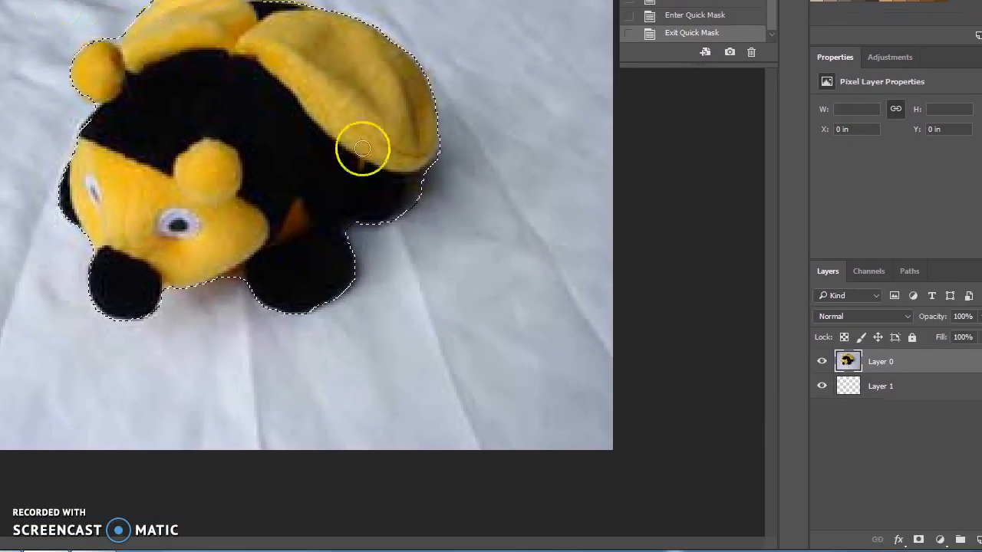
pyautogui.click(919, 540)
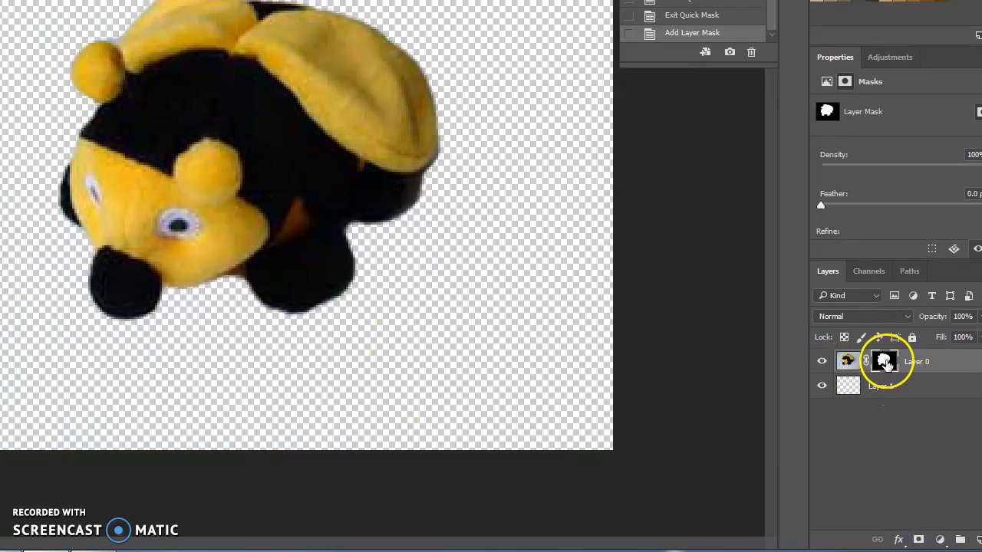
# - Fill Layer 1 with green using the Paint Bucket as a backdrop behind the bee
pyautogui.click(853, 395)
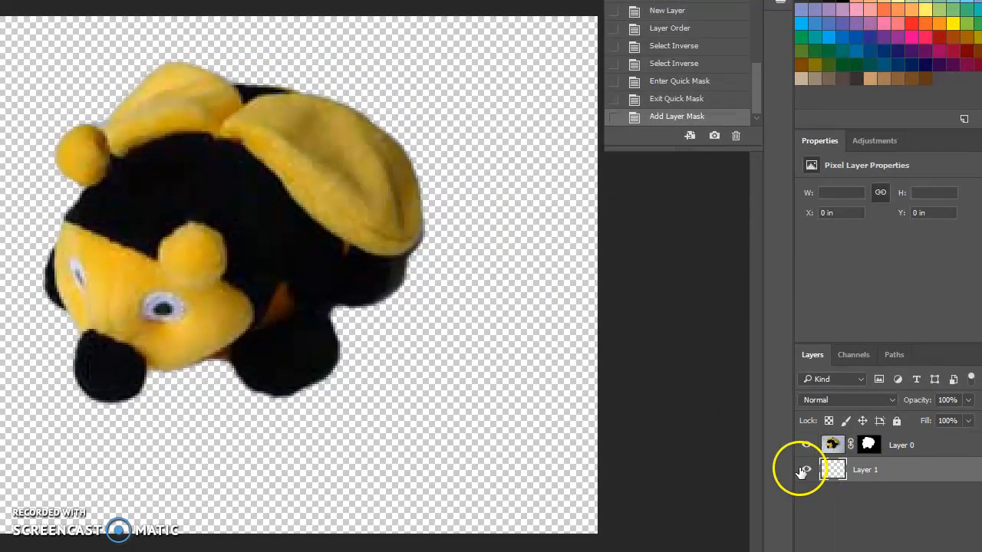
pyautogui.click(474, 470)
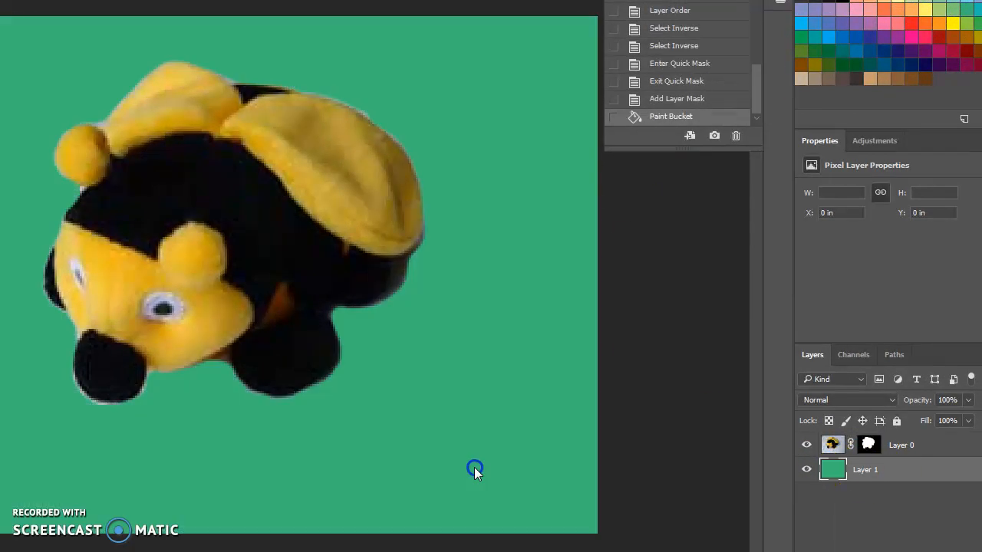
# - Add a Drop Shadow layer style to Layer 0 with the shadow distance set to 8 px
pyautogui.click(840, 444)
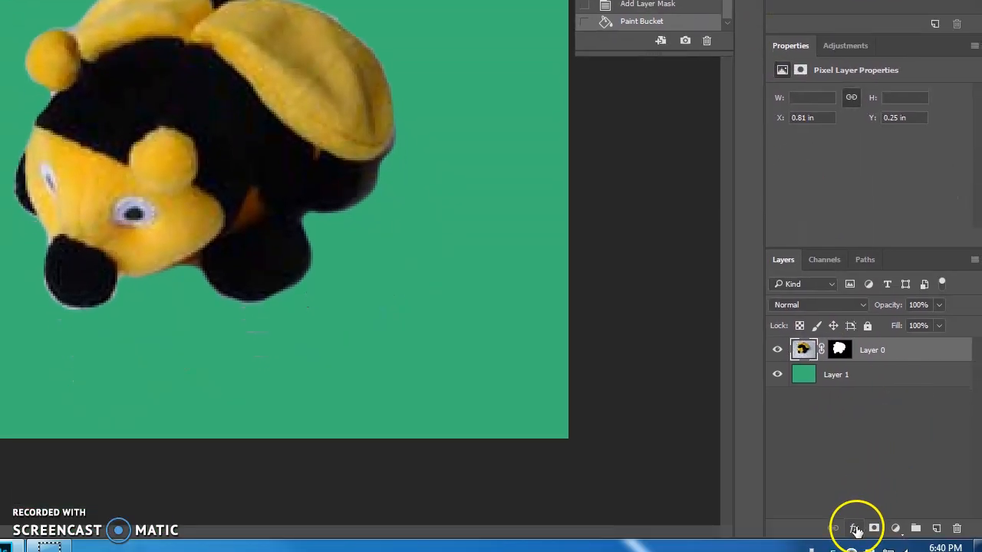
pyautogui.click(854, 529)
pyautogui.click(872, 516)
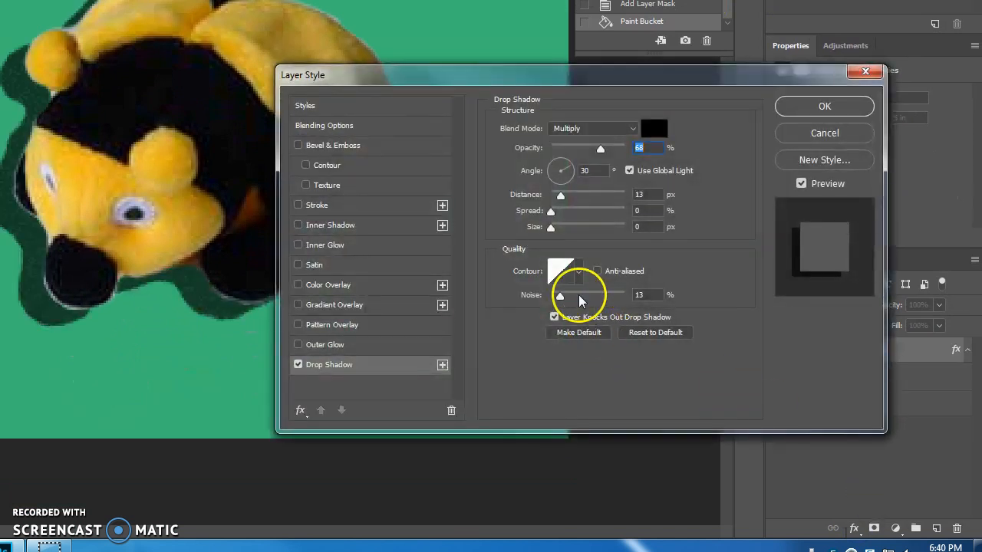
pyautogui.moveTo(460, 77); pyautogui.dragTo(525, 97)
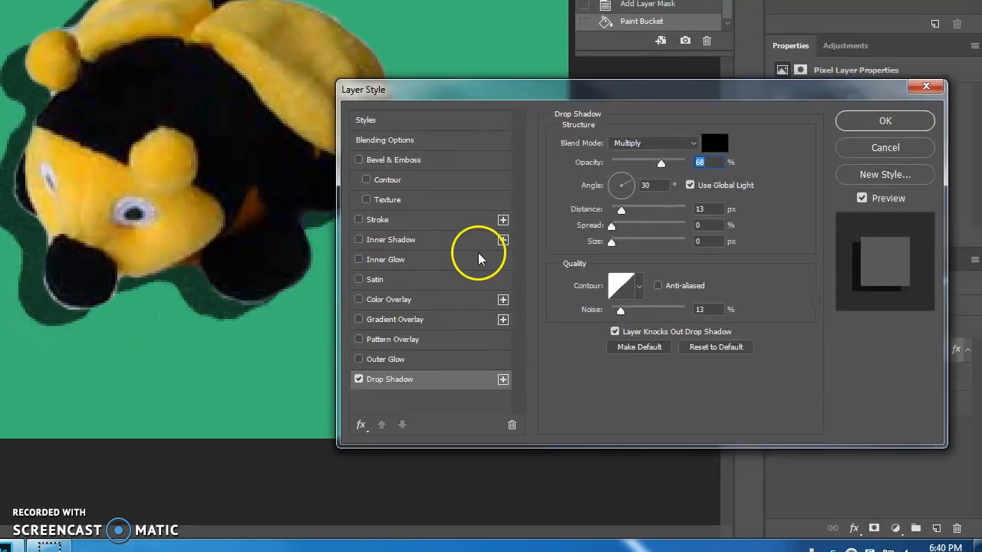
pyautogui.moveTo(623, 214)
pyautogui.mouseDown()
pyautogui.moveTo(597, 220)
pyautogui.moveTo(620, 216)
pyautogui.mouseUp()
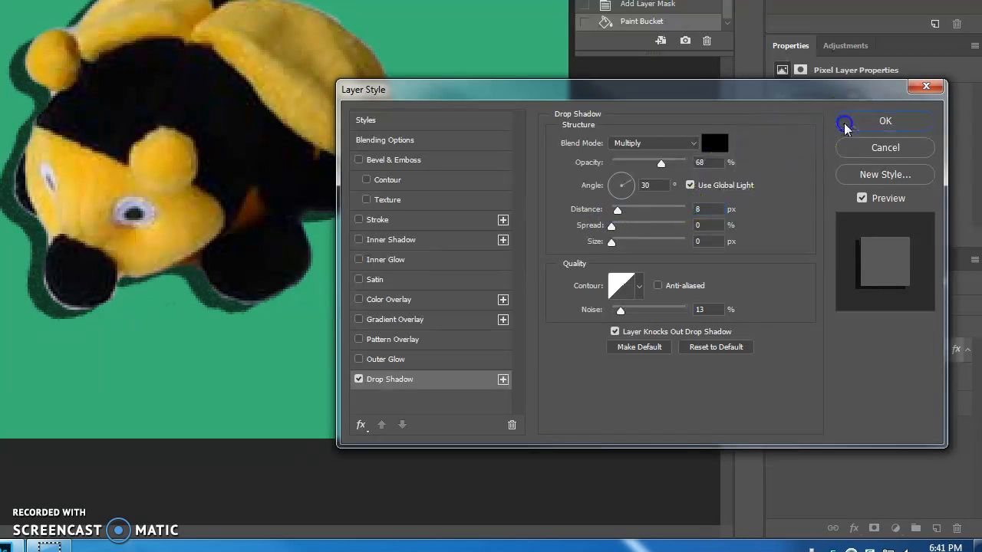
pyautogui.click(849, 122)
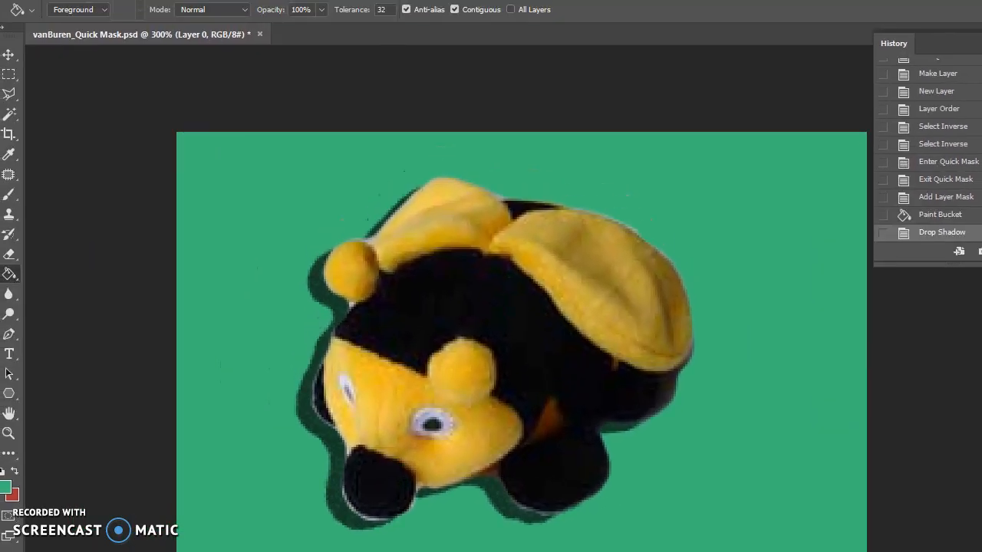
# - Save the Quick Mask PSD document with Maximize Compatibility enabled
pyautogui.click(33, 2)
pyautogui.click(54, 140)
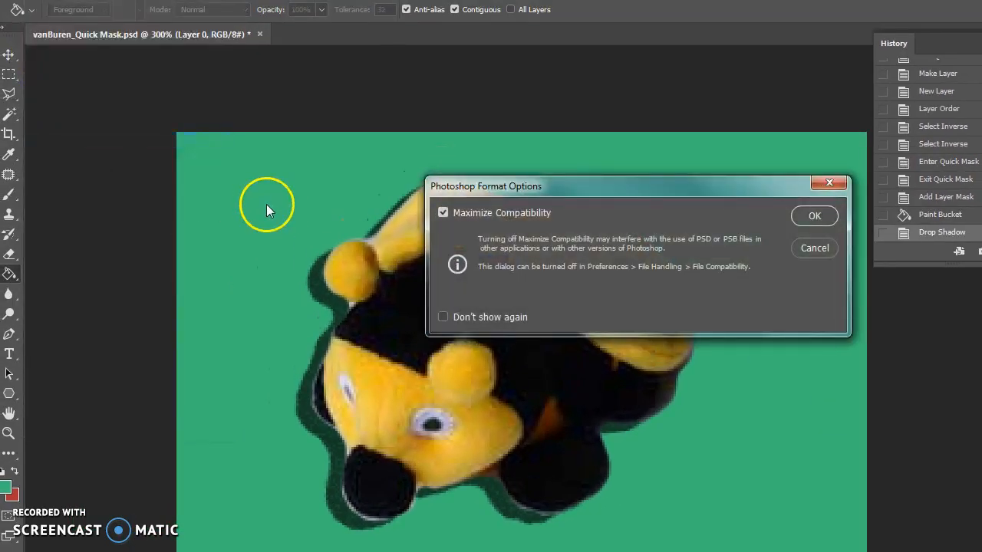
pyautogui.click(824, 217)
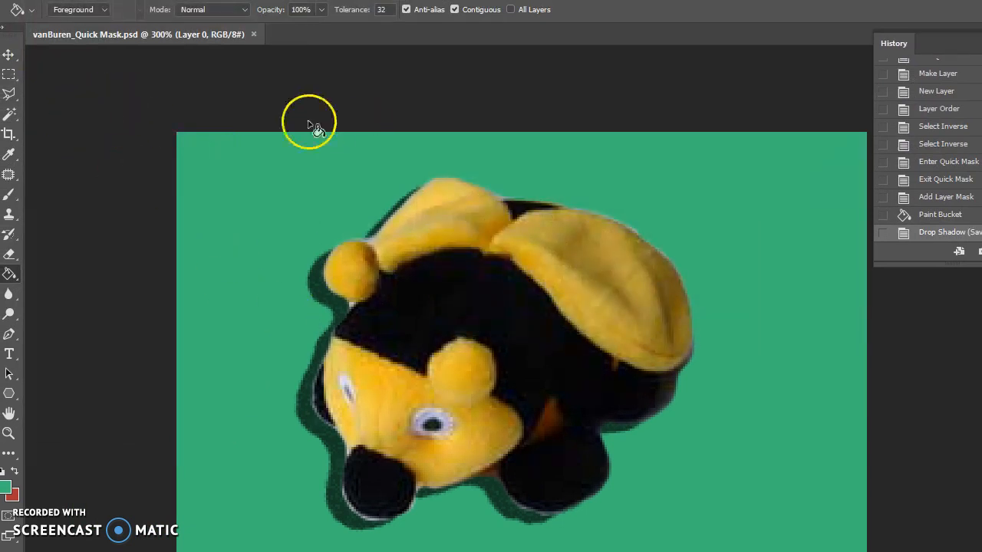